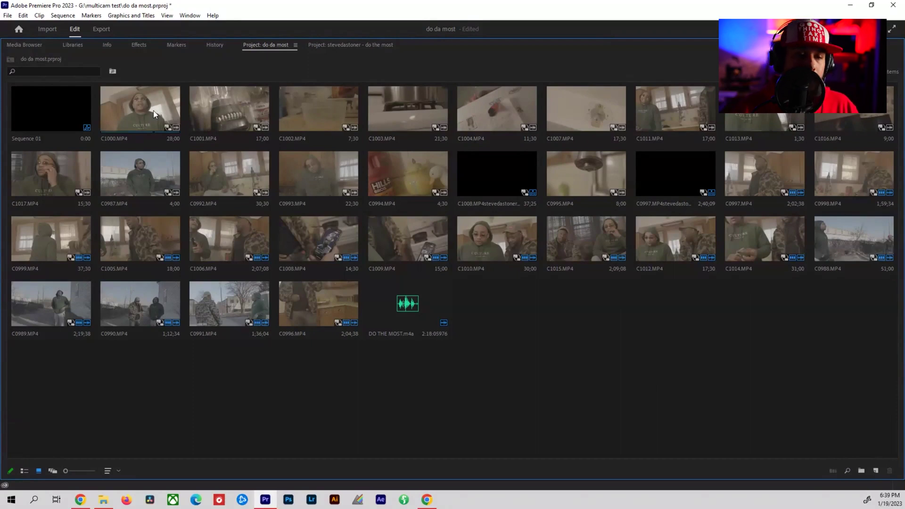
Select all the video clips from C1000.MP4 to C0996.MP4 and show their proxy options.
left_click(153, 111)
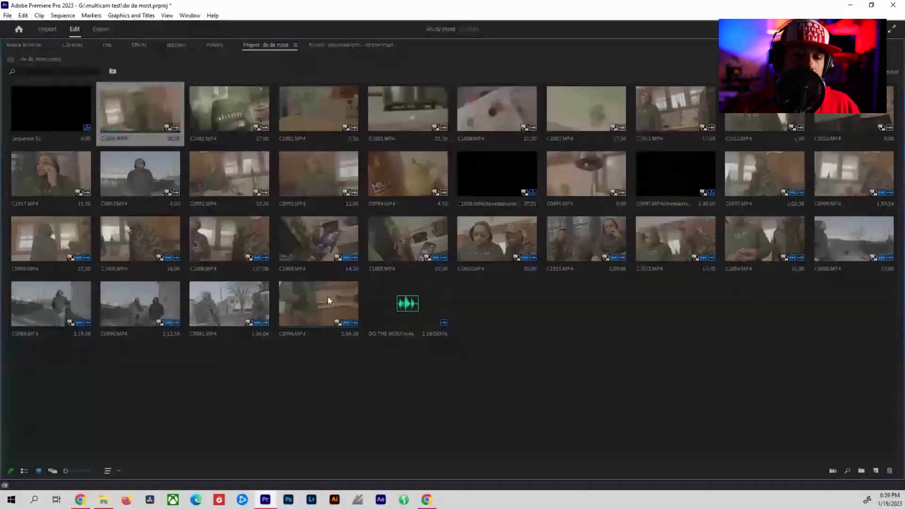
left_click(327, 296, "shift")
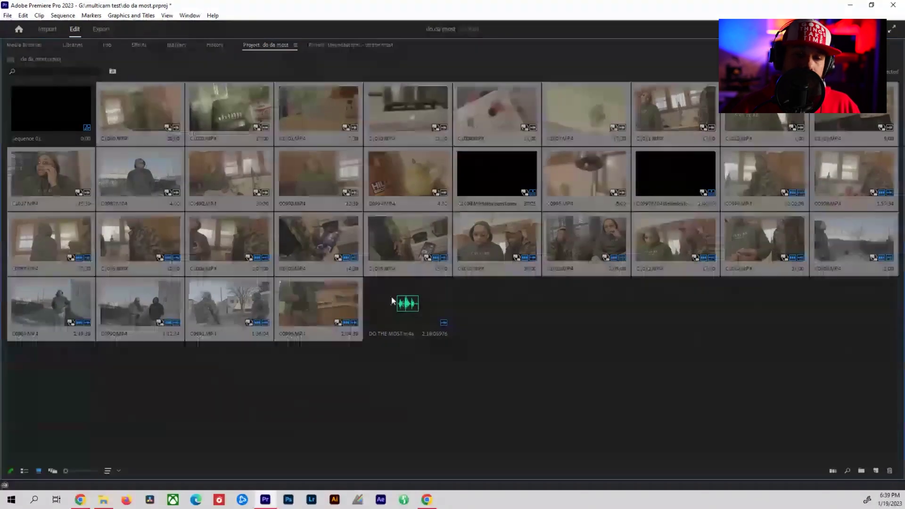
right_click(218, 107)
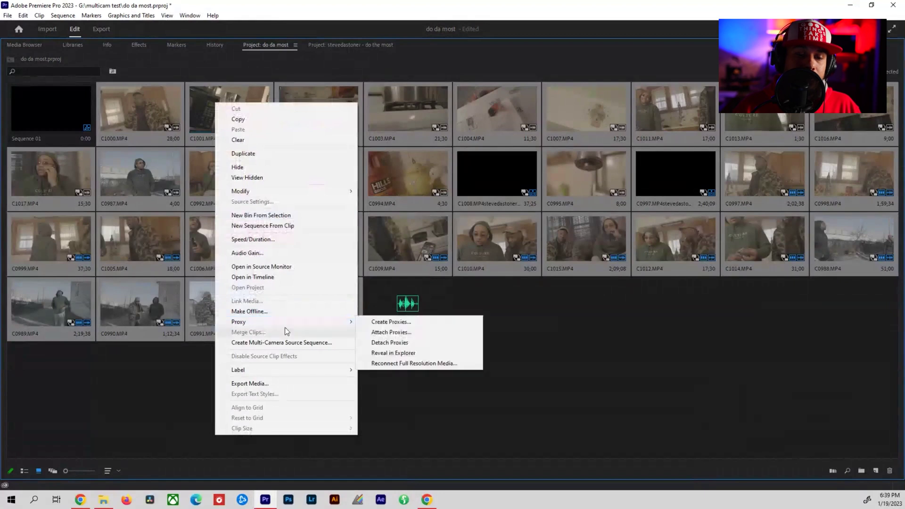
mouse_move(332, 327)
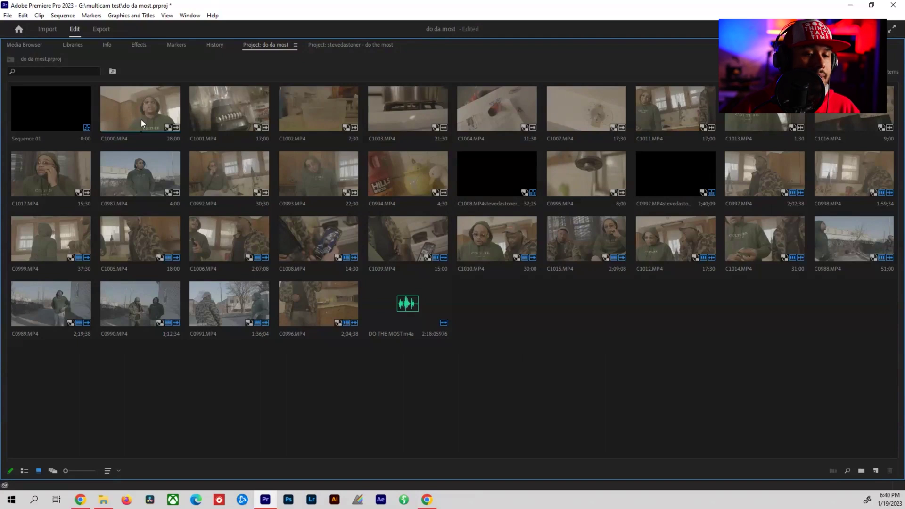
key("grave")
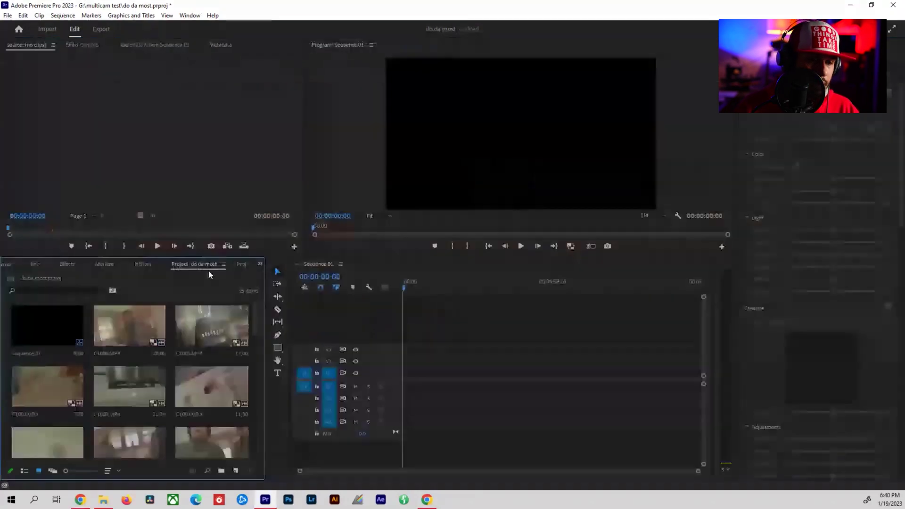
scroll(175, 404, "down", 5)
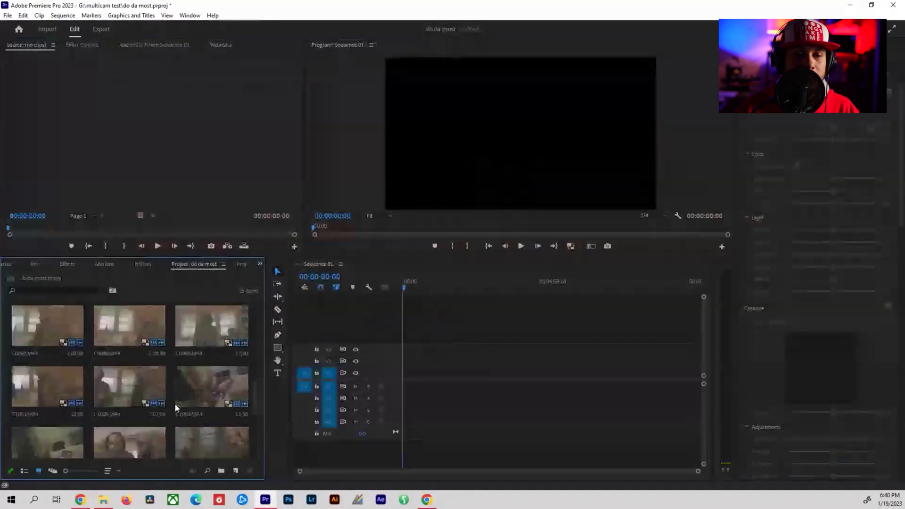
key("grave")
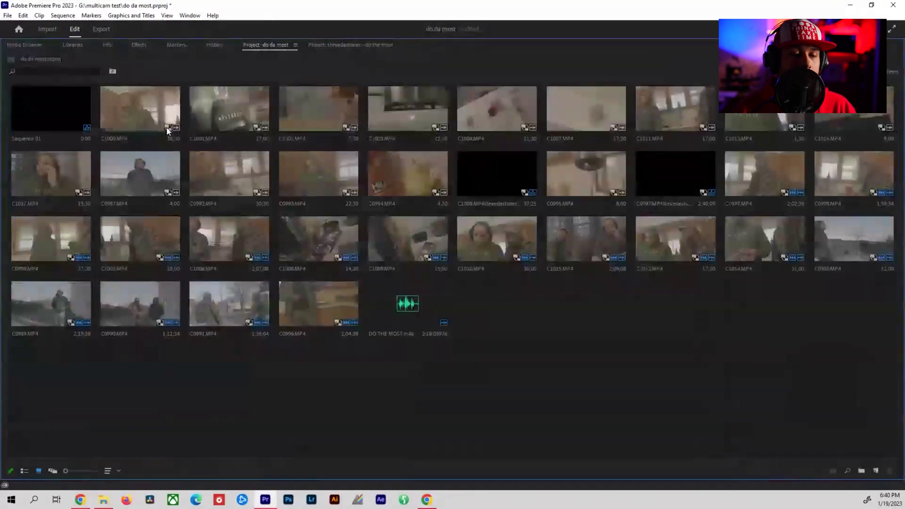
mouse_move(167, 131)
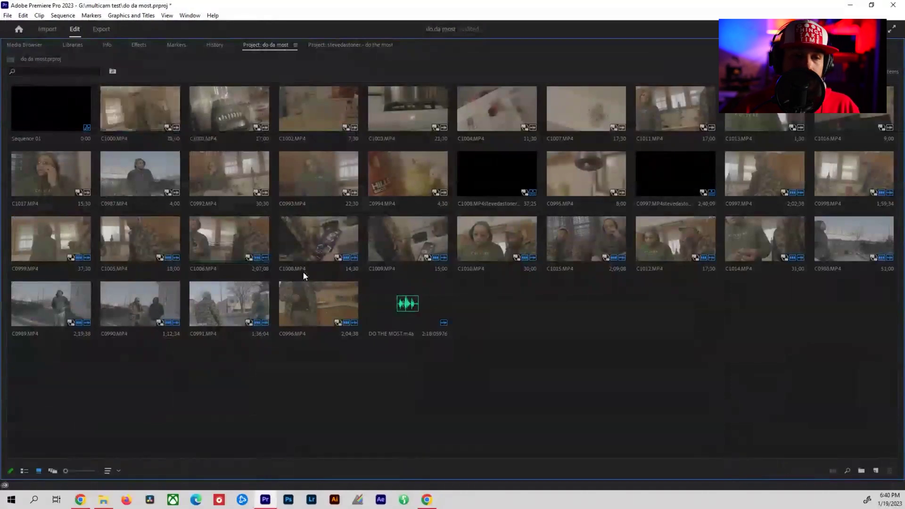
Open the Create Multi-Camera Source Sequence settings for all the video clips together with the song DO THE MOST.m4a.
left_click(137, 108)
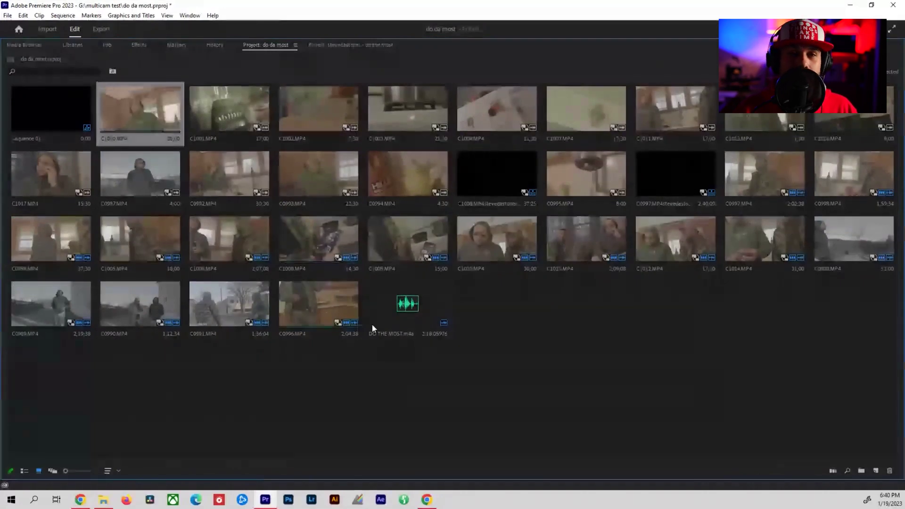
left_click(400, 293, "shift")
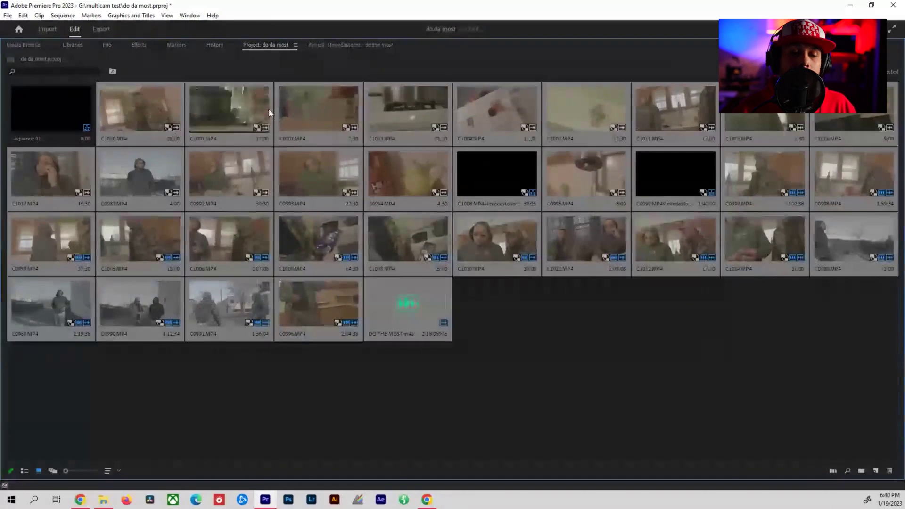
right_click(390, 300)
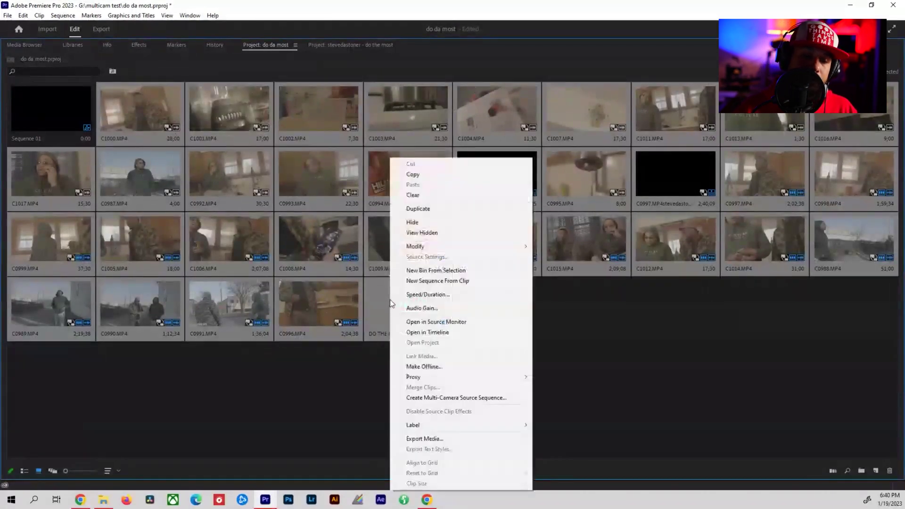
left_click(434, 397)
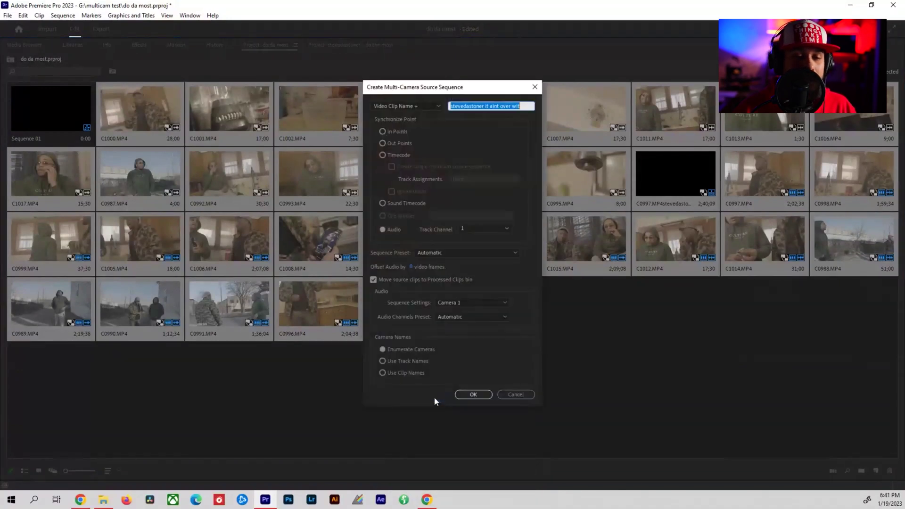
Set the multi-camera synchronize point to Audio, close the settings and deselect the clips.
left_click(386, 234)
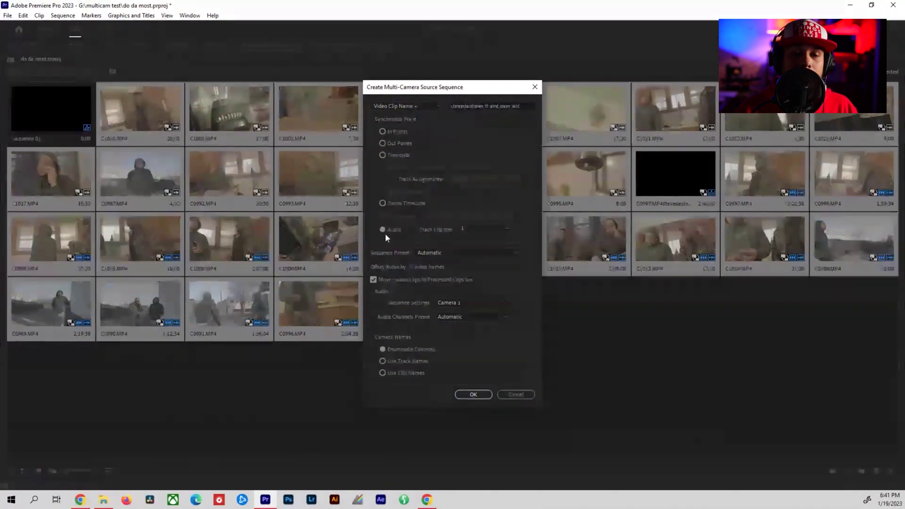
left_click(383, 230)
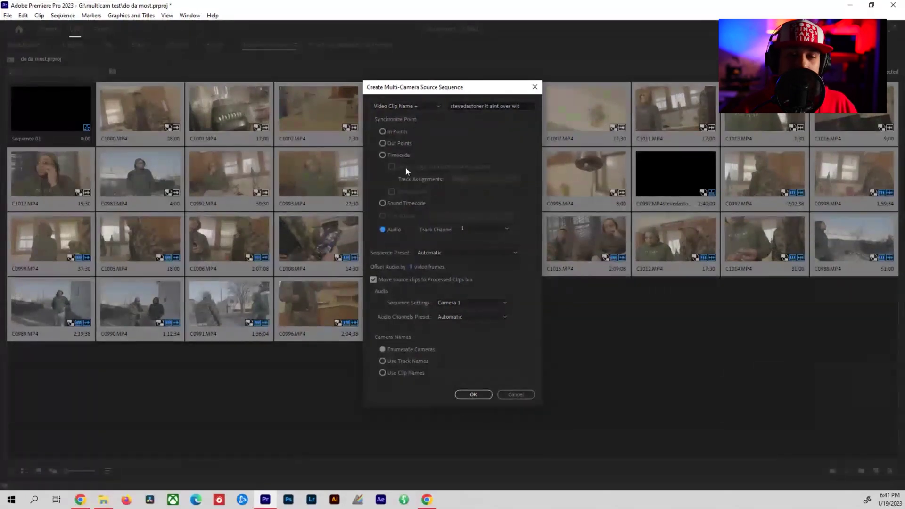
left_click(398, 133)
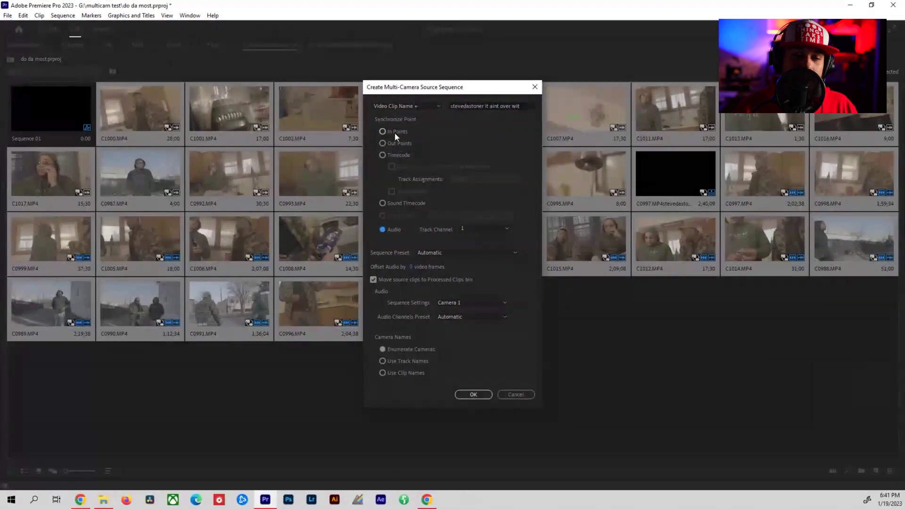
left_click(399, 156)
left_click(398, 231)
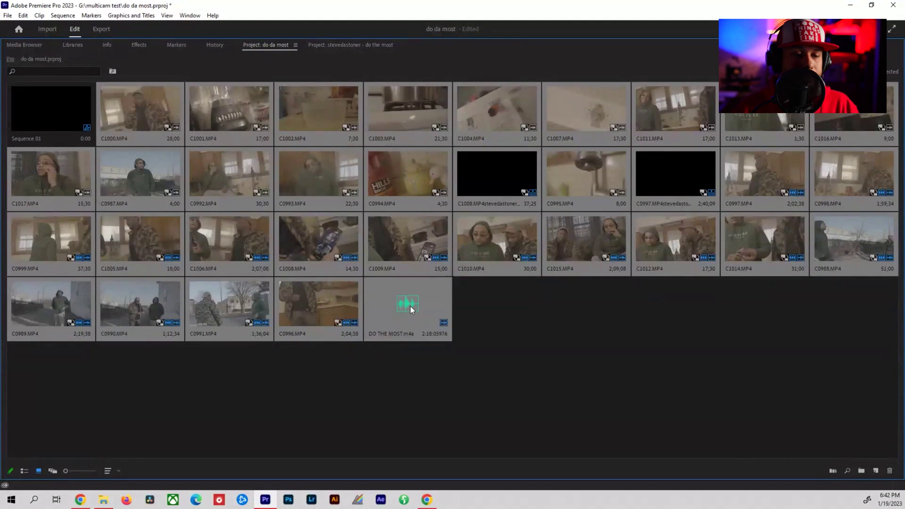
left_click(519, 350)
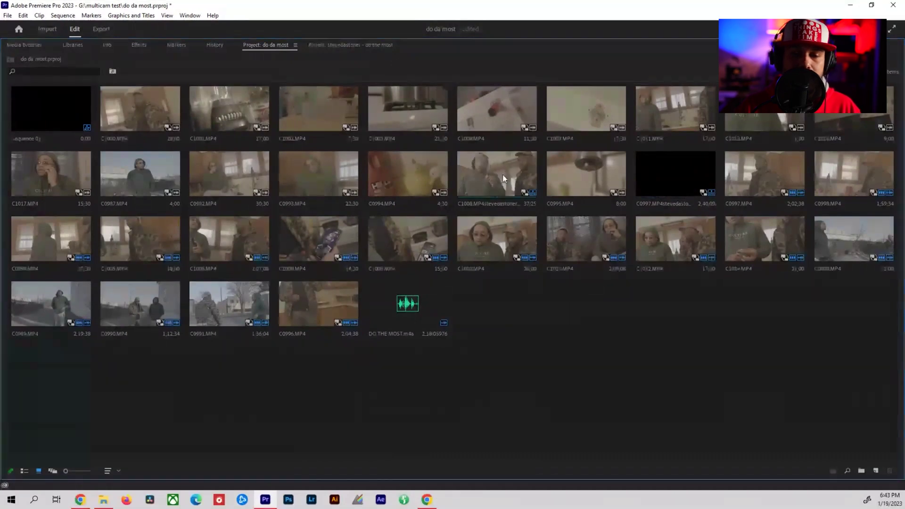
Open the existing C0997 multi-camera source sequence in the timeline from the project bin.
left_click(673, 171)
key("grave")
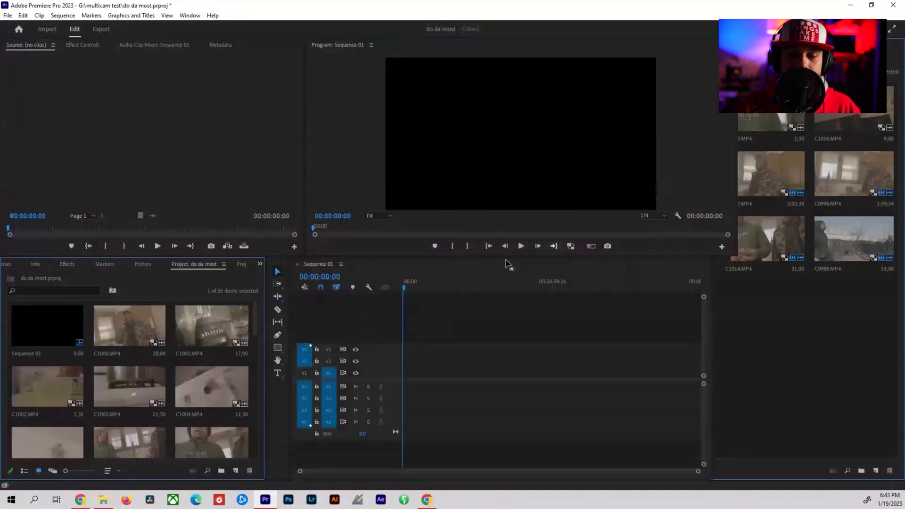
scroll(205, 375, "down", 5)
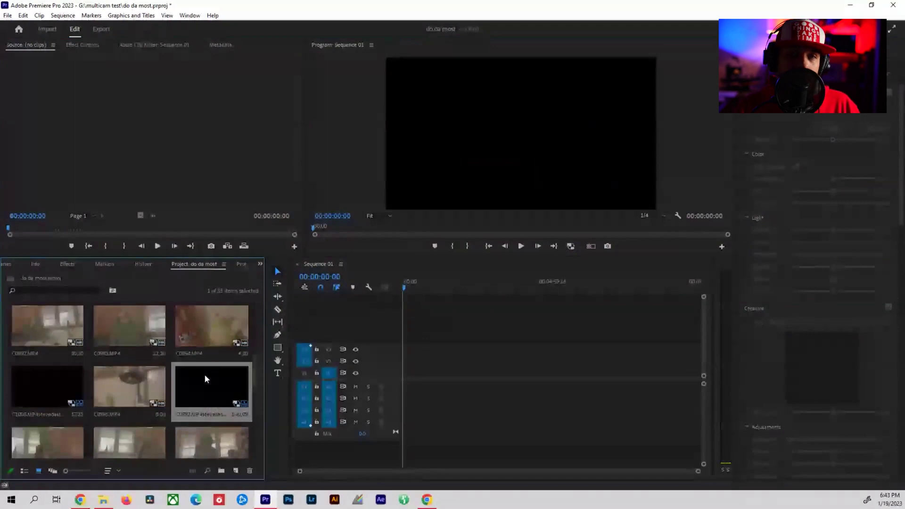
left_click(208, 337)
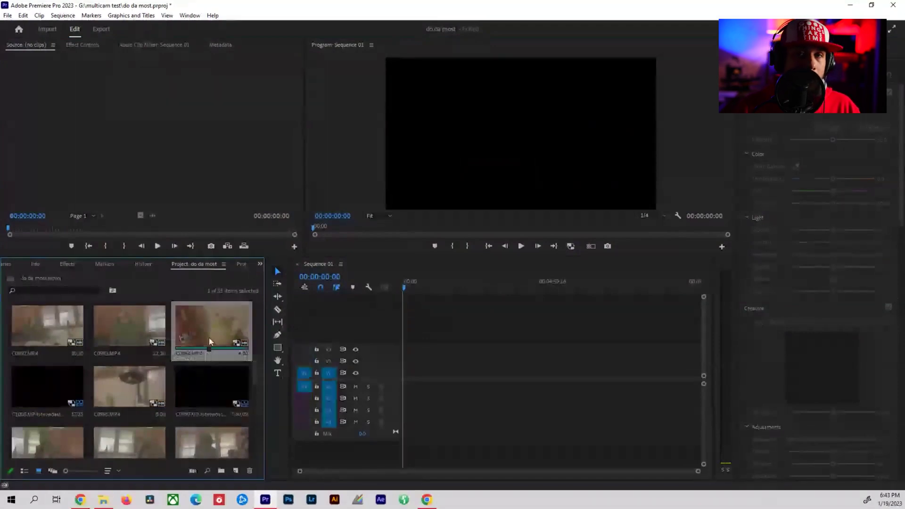
left_click(203, 387)
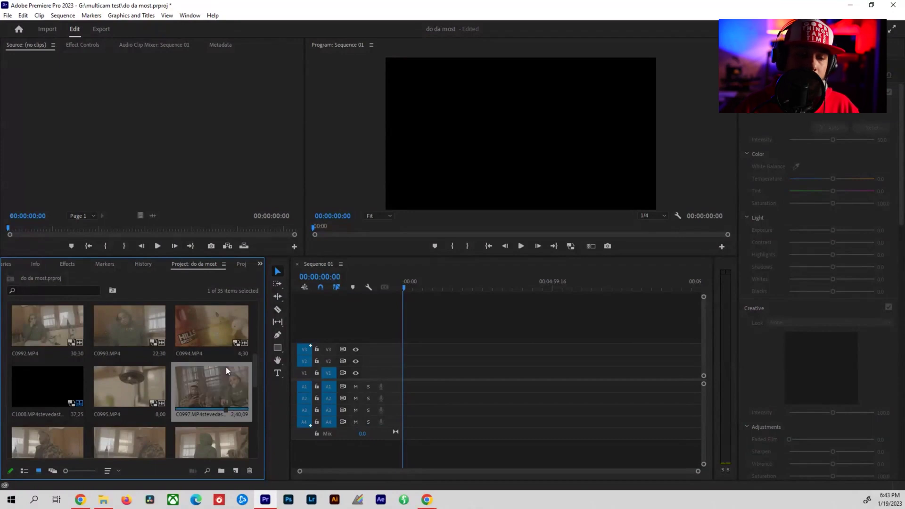
right_click(211, 383)
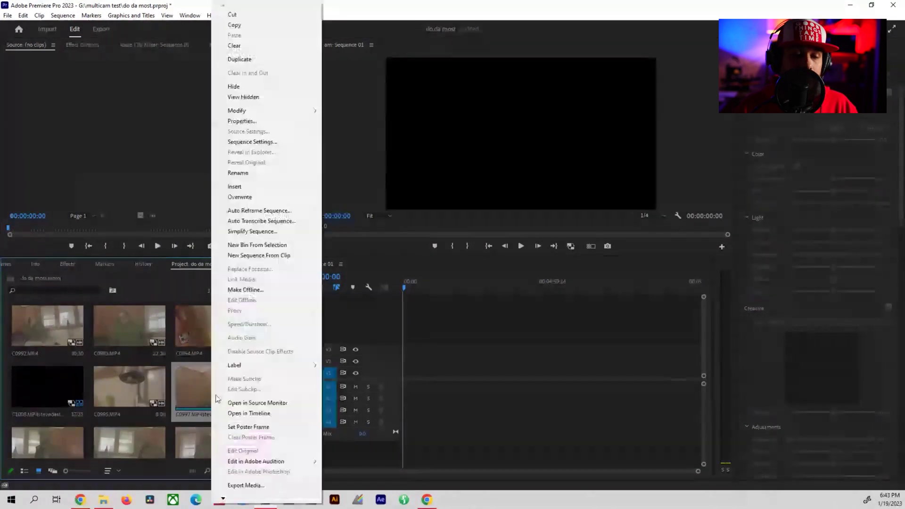
left_click(271, 413)
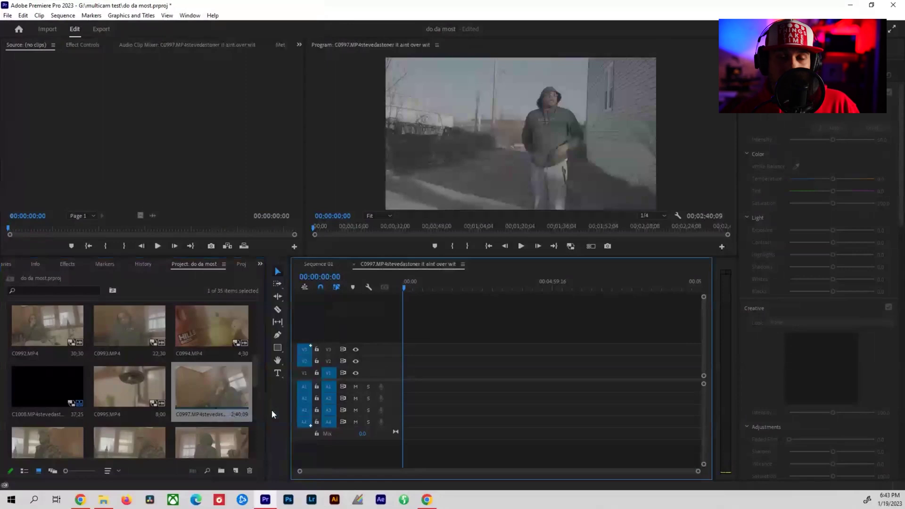
Move the playhead to about 34 seconds and briefly play back the synced multi-camera sequence.
key("grave")
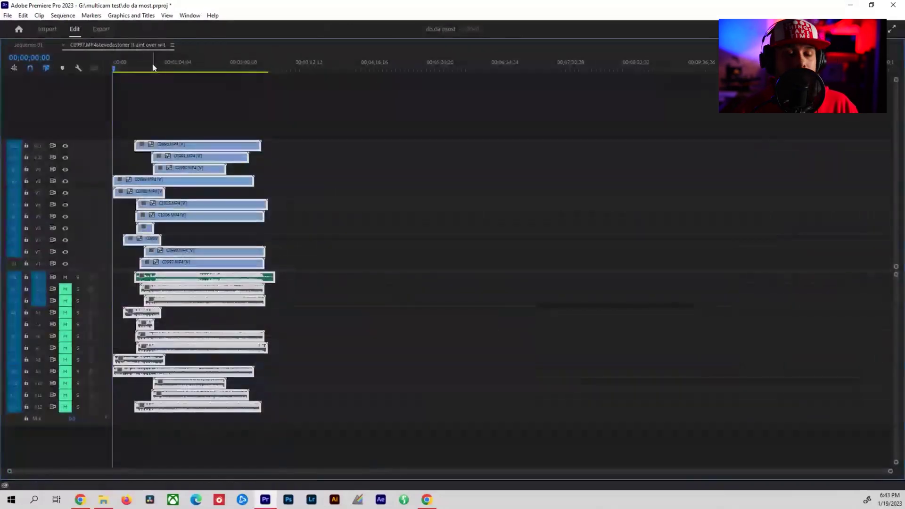
left_click_drag(153, 68, 149, 70)
key("grave")
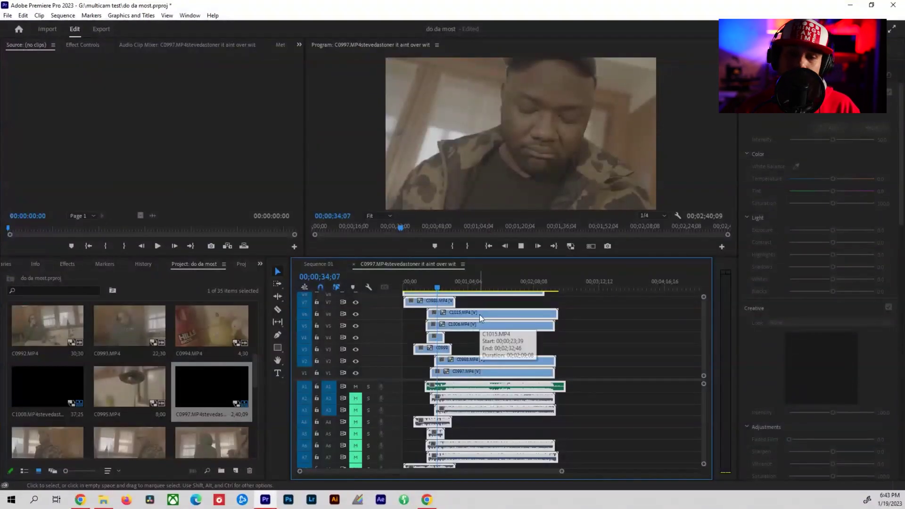
key("space")
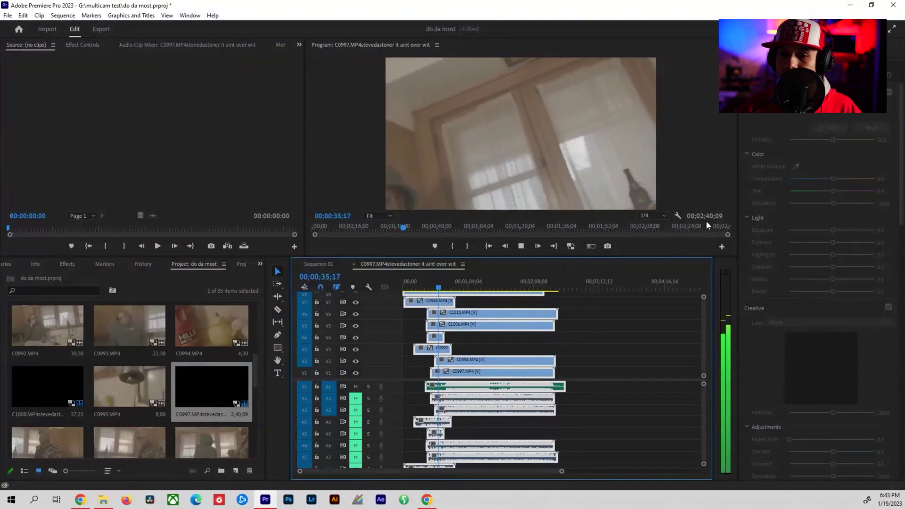
key("space")
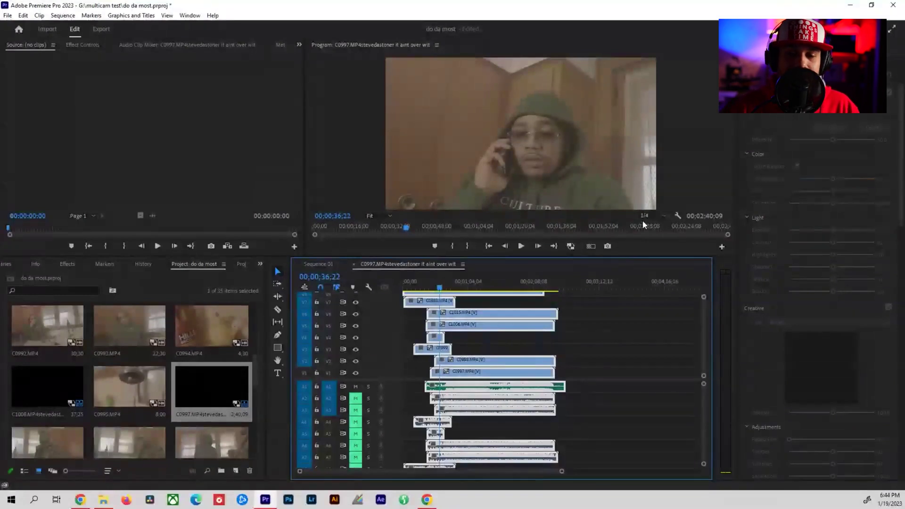
Enable proxy playback in the program monitor and set the playback resolution to 1/8.
left_click(571, 246)
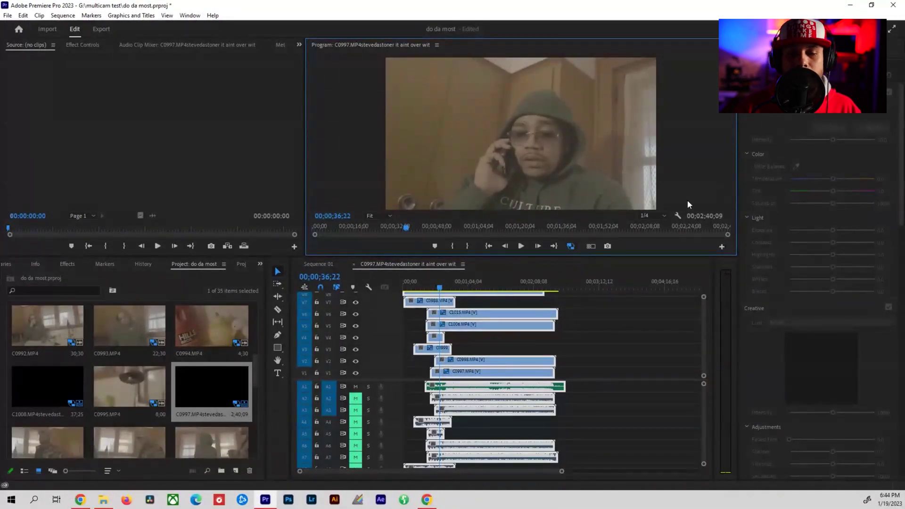
left_click(645, 217)
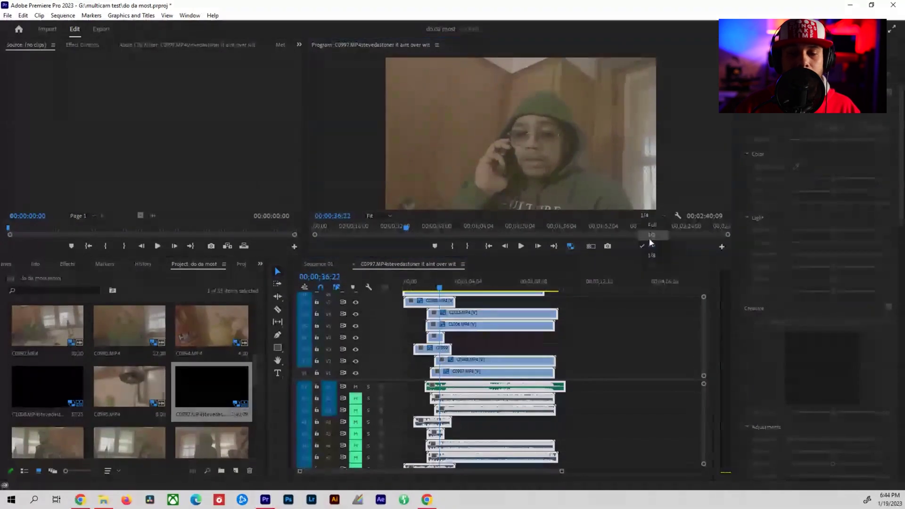
left_click(651, 225)
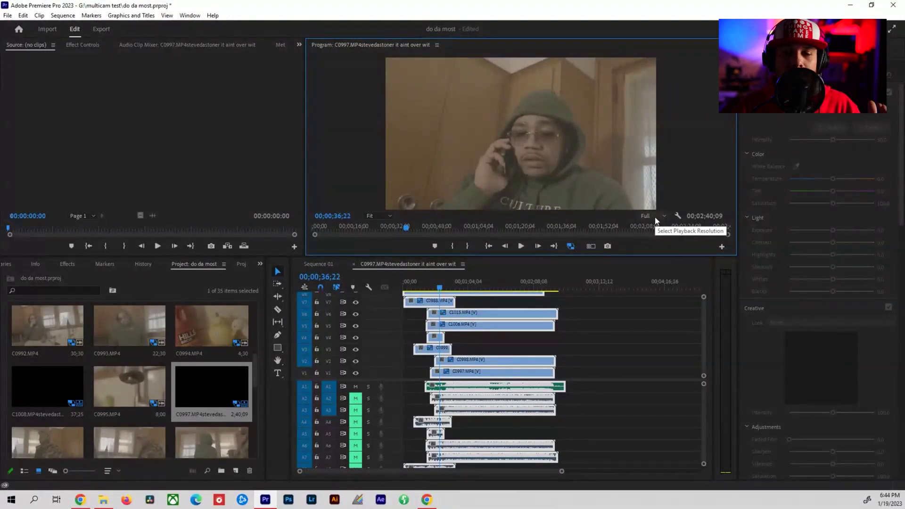
left_click(658, 218)
left_click(657, 255)
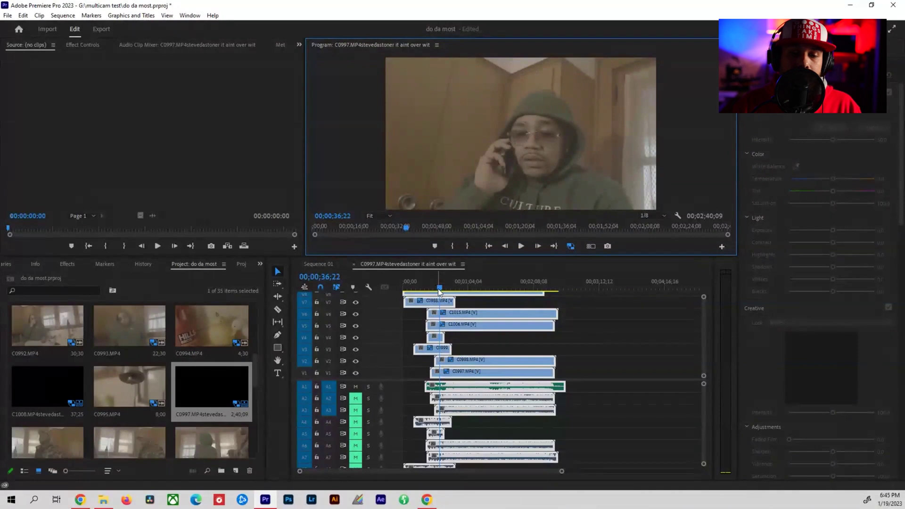
Play the sequence from about 36 seconds for roughly ten seconds to check playback with proxies.
left_click(438, 291)
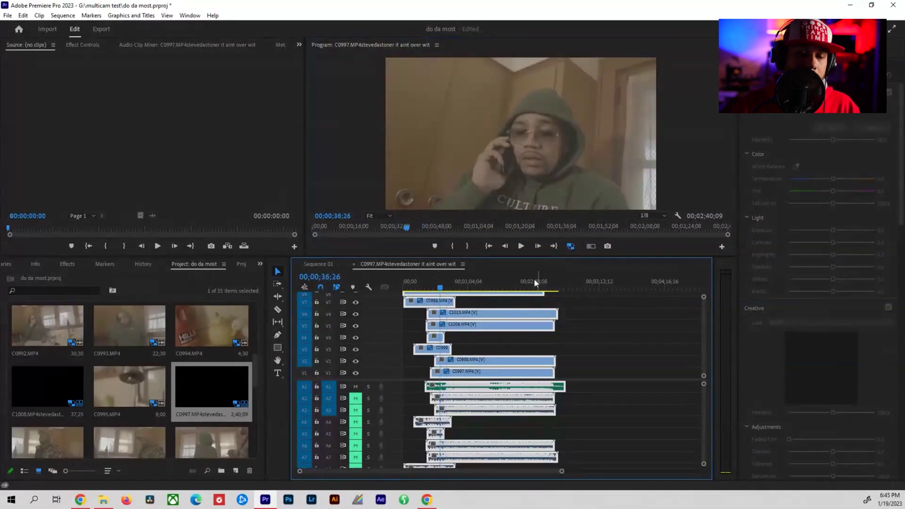
key("space")
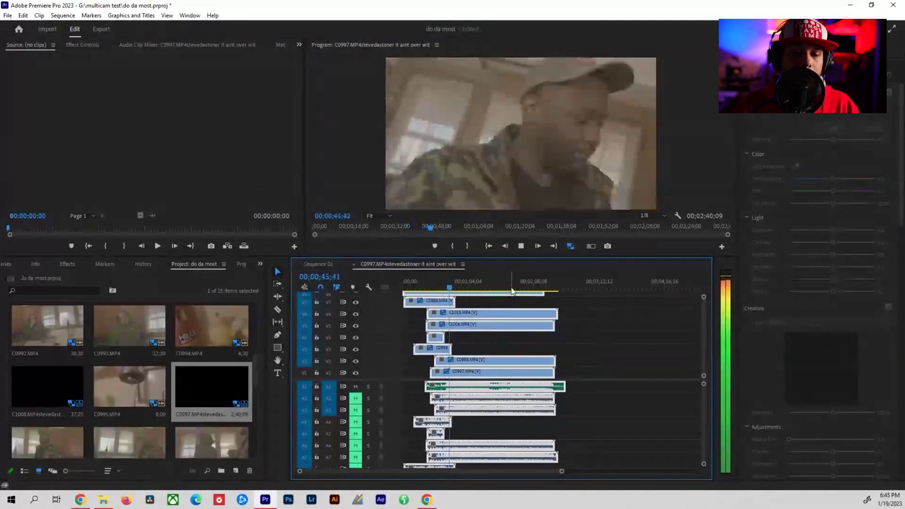
key("space")
Enlarge the timeline and select all the synced video clips on the stacked video tracks.
key("grave")
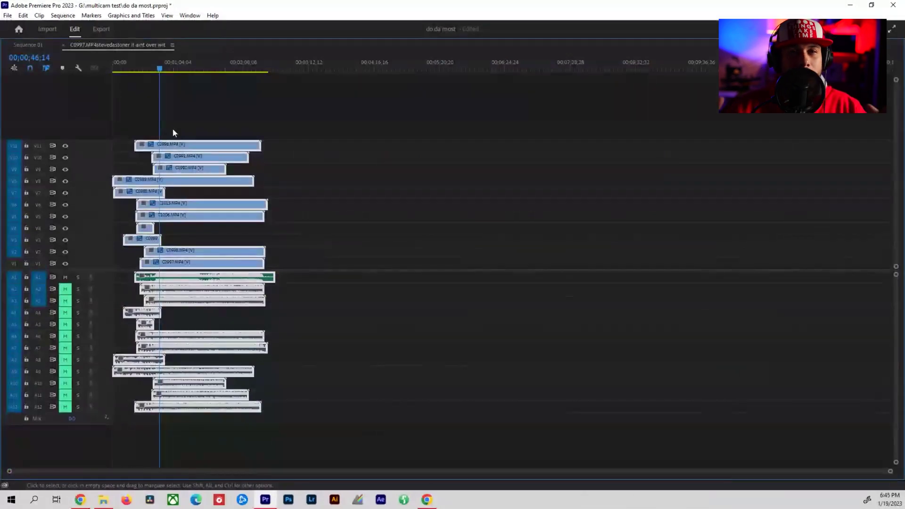
left_click(198, 121)
left_click_drag(198, 121, 139, 270)
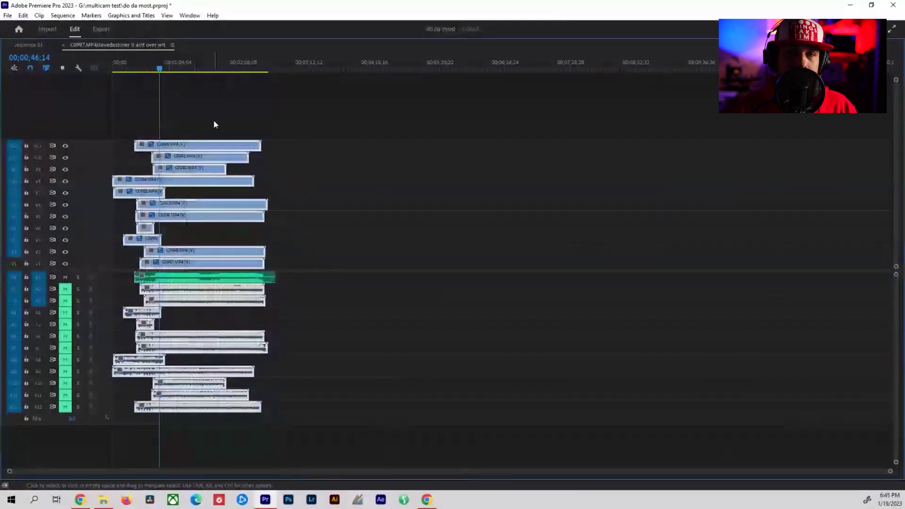
Trim the starts of the early-starting clips on video tracks V8, V7 and V3 to where the song audio begins.
left_click(184, 136)
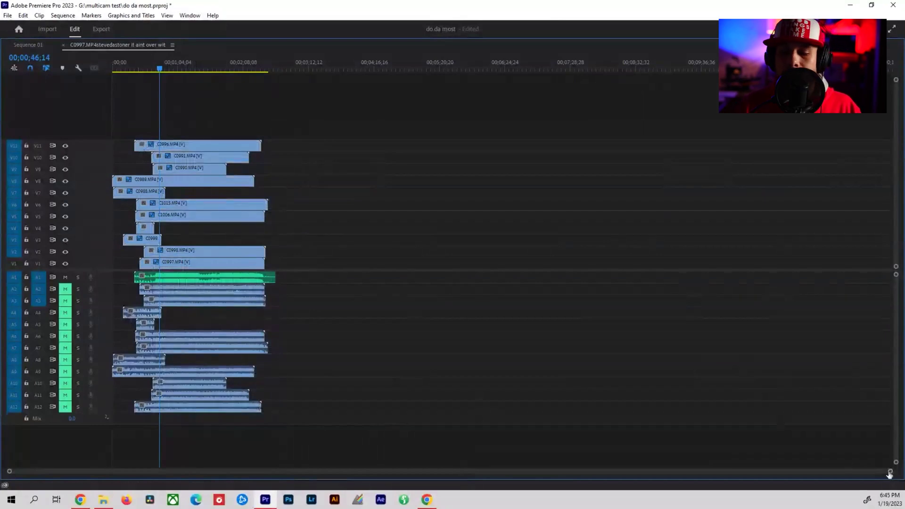
left_click_drag(890, 473, 514, 471)
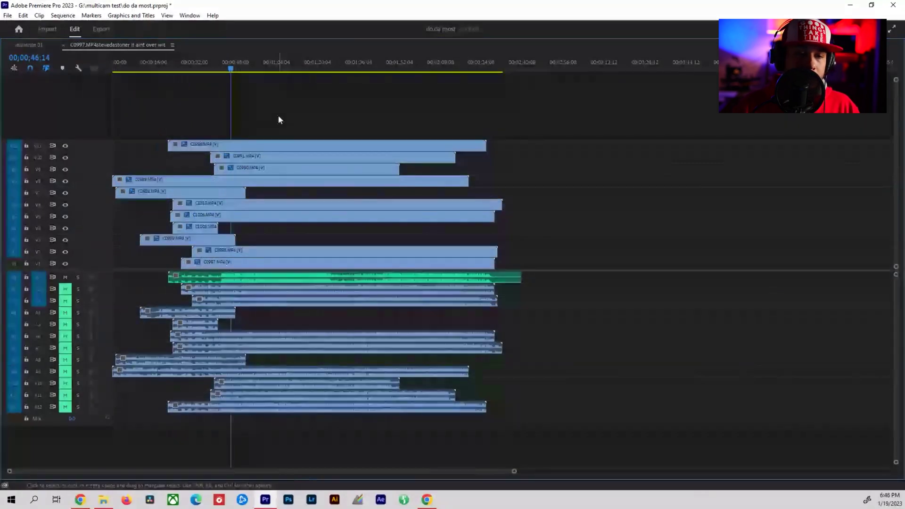
key("ctrl+a")
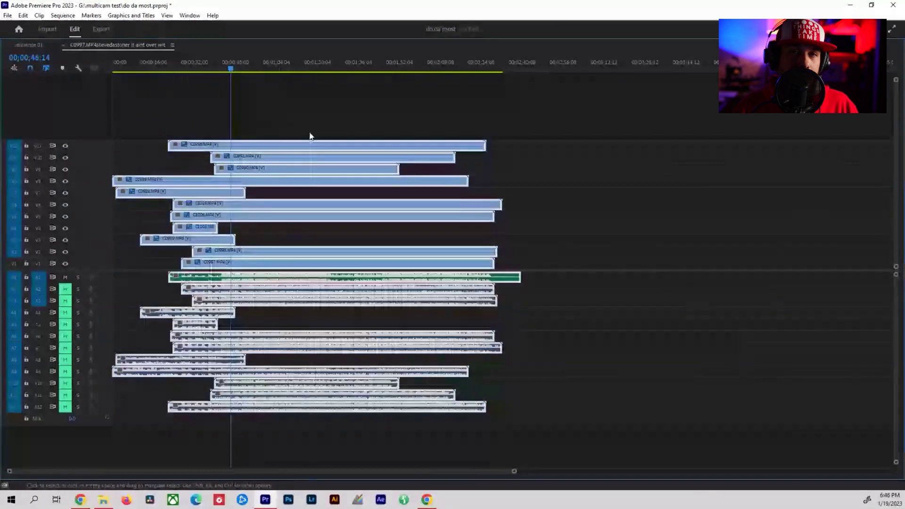
left_click(185, 123)
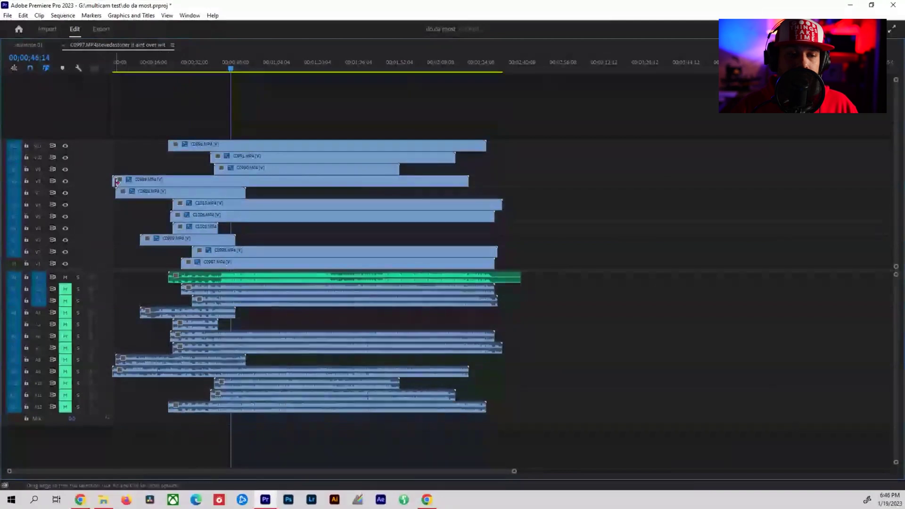
left_click_drag(113, 182, 174, 182)
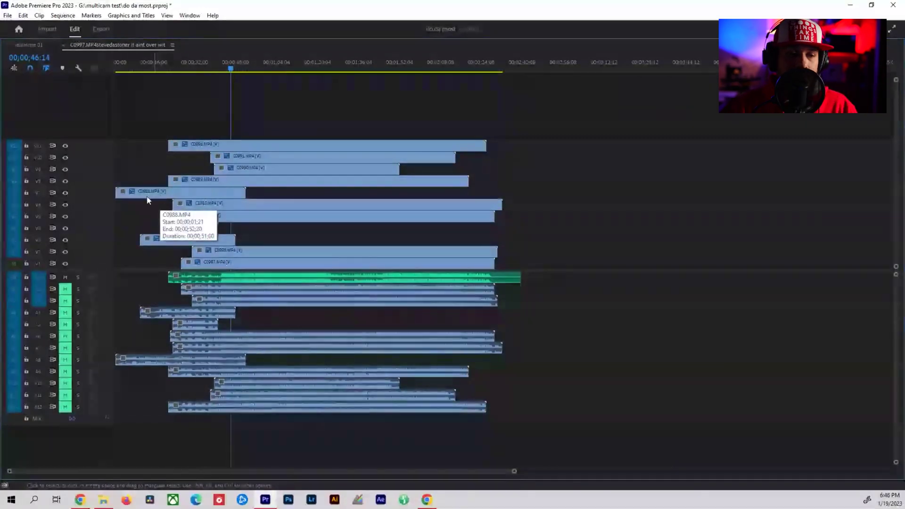
left_click_drag(121, 193, 170, 184)
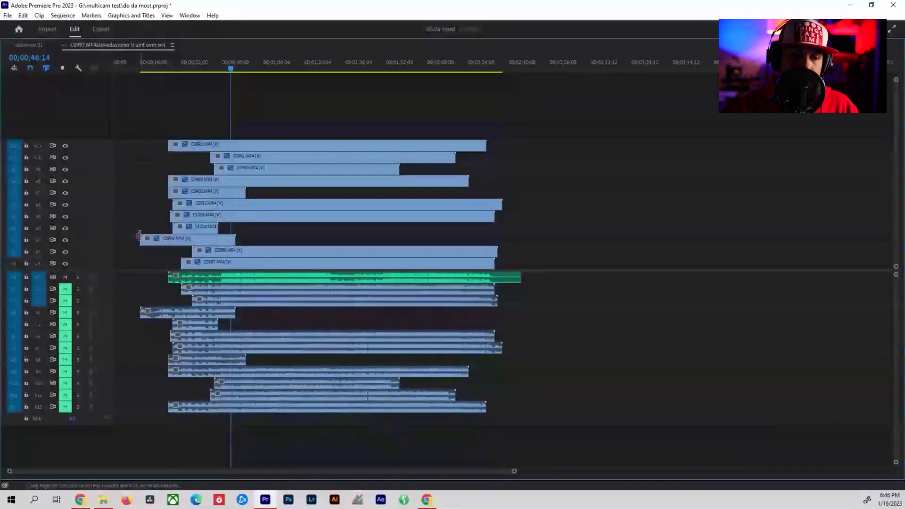
left_click_drag(138, 236, 168, 237)
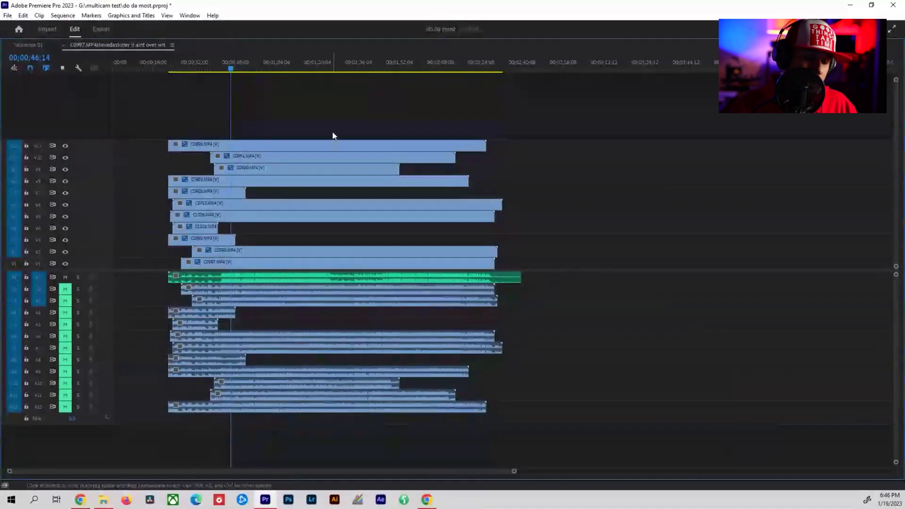
Move all clips and the song audio together to the very beginning of the sequence.
key("ctrl+a")
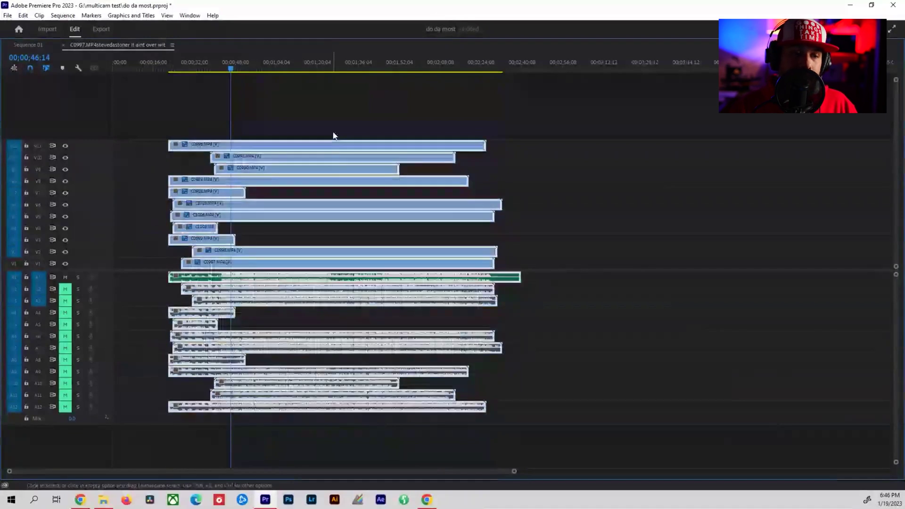
left_click_drag(333, 157, 205, 172)
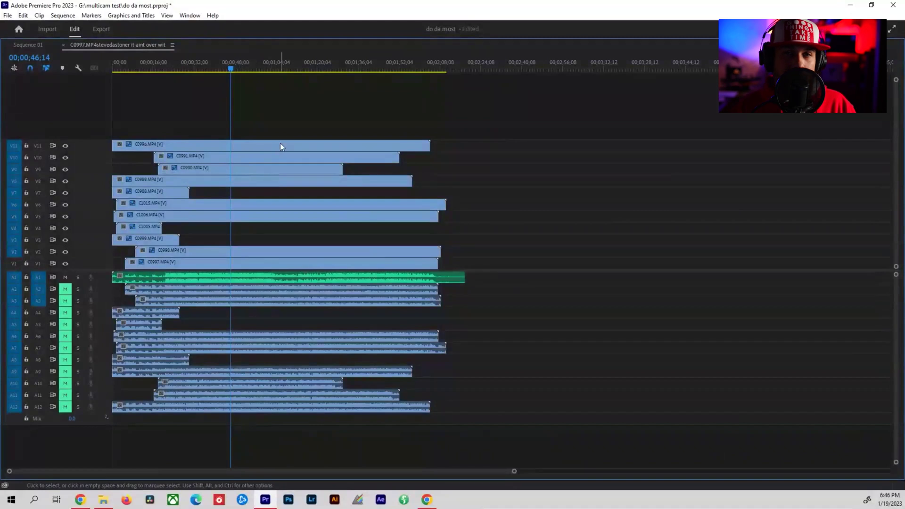
key("grave")
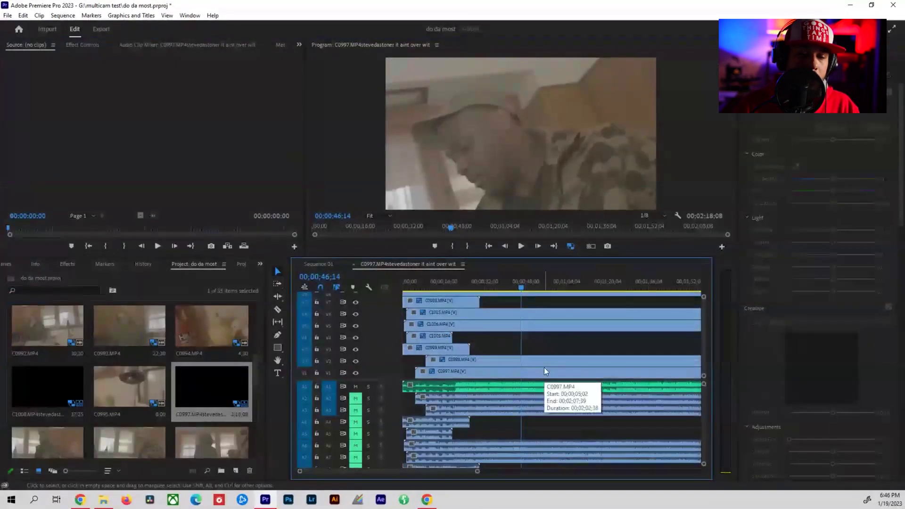
key("grave")
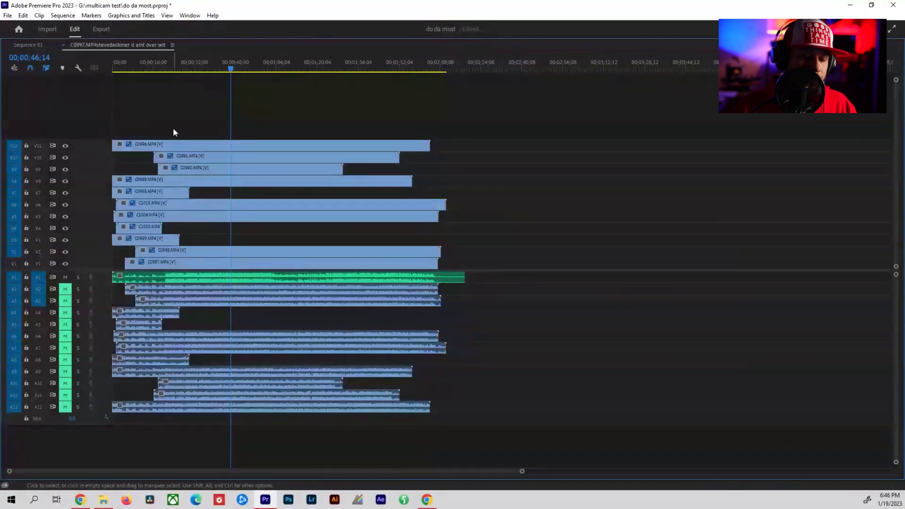
key("ctrl+a")
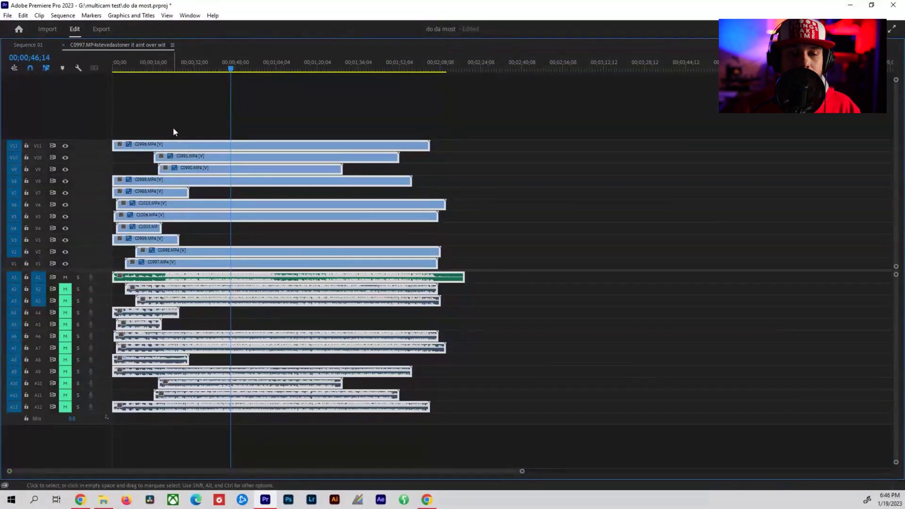
right_click(211, 155)
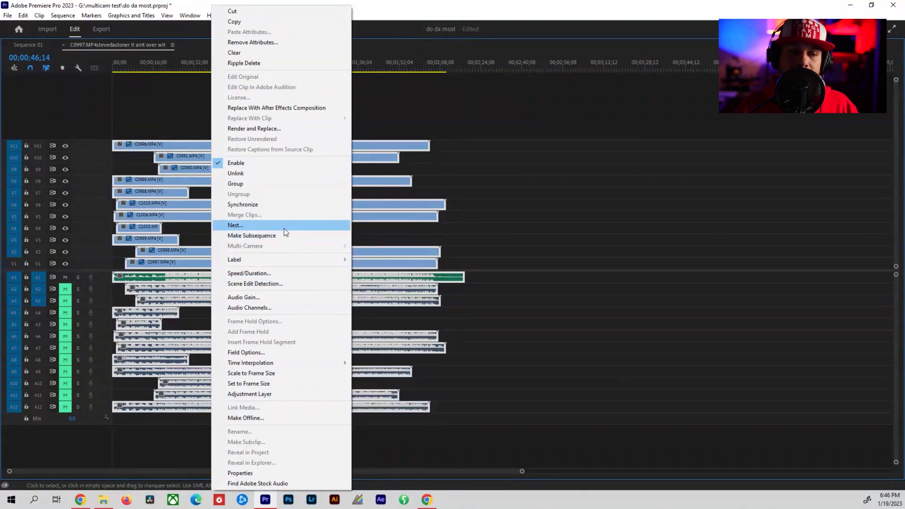
left_click(165, 109)
left_click(166, 109)
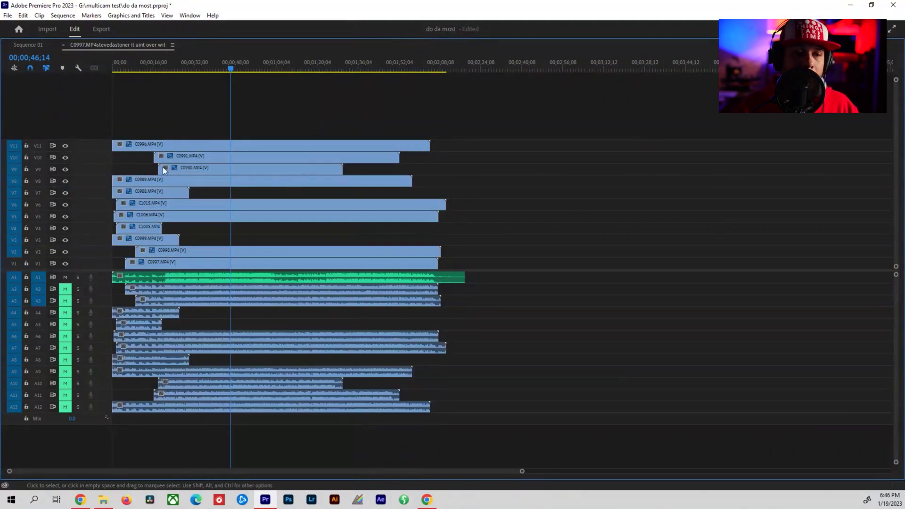
Delete the three short clips on video tracks V7, V4 and V3 together with their linked audio.
left_click(144, 76)
left_click(166, 191)
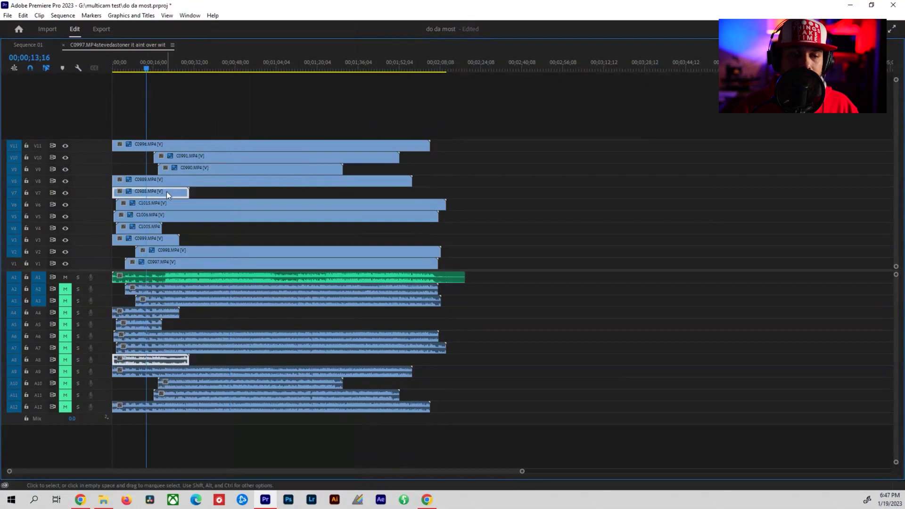
left_click(165, 241)
left_click(158, 195)
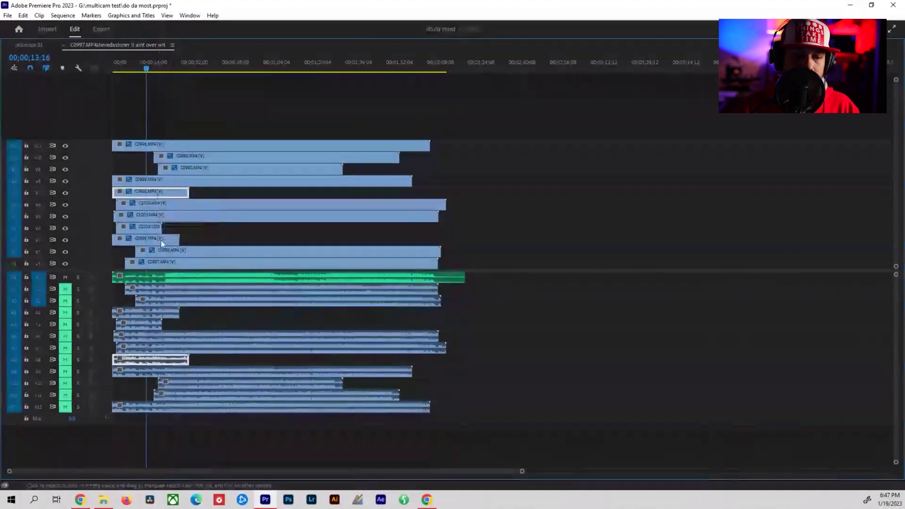
left_click(158, 248)
left_click(157, 239)
left_click(158, 227)
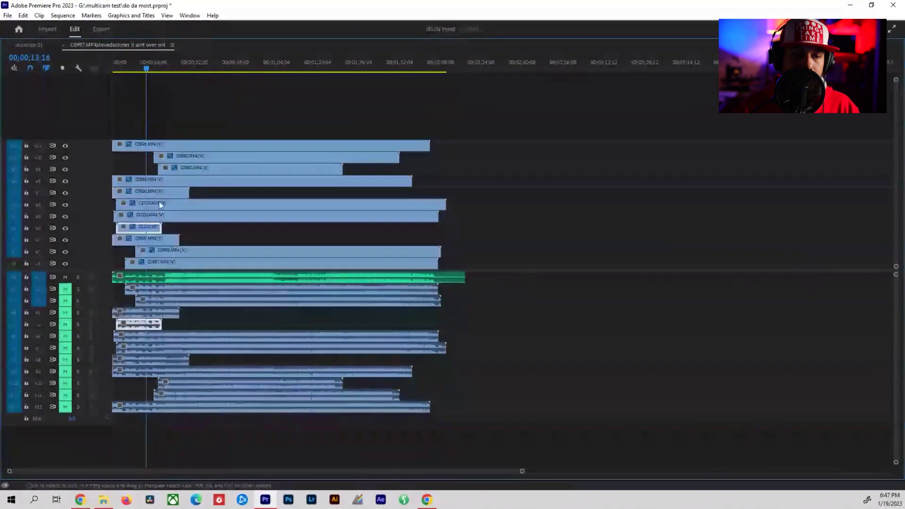
left_click(160, 190)
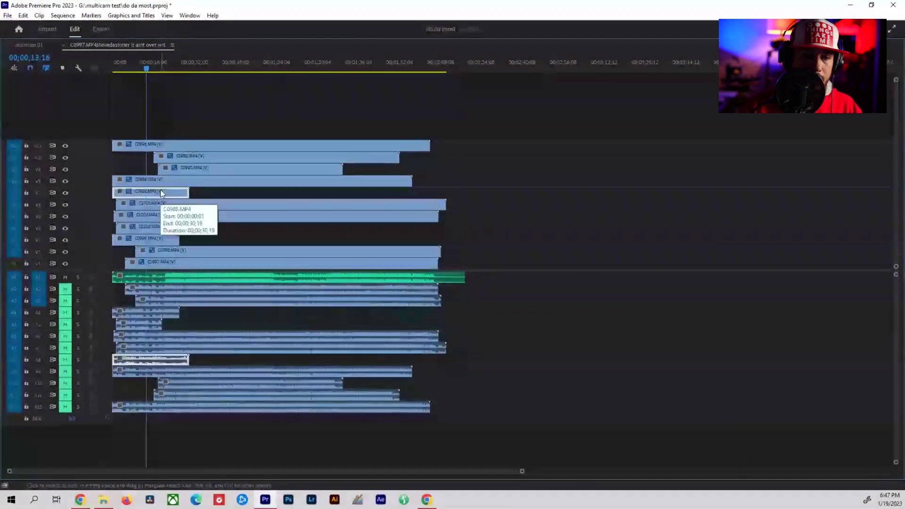
key("Delete")
left_click(151, 228)
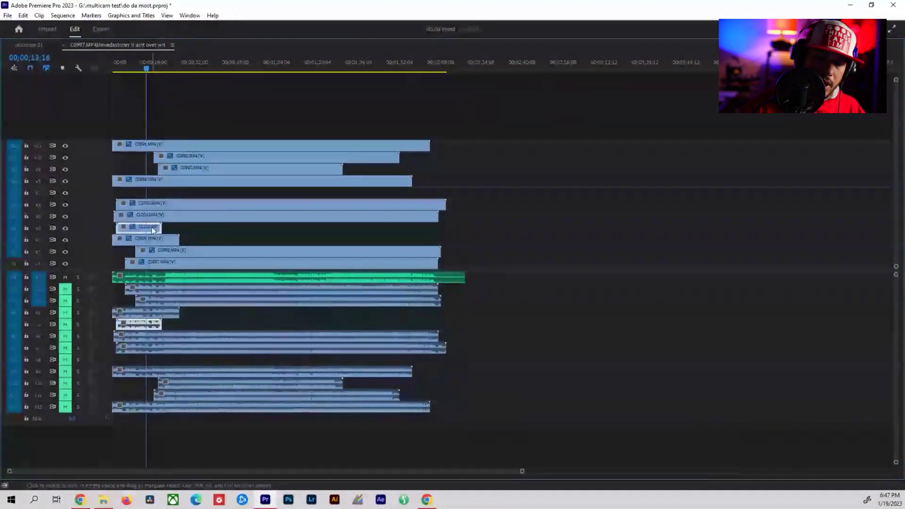
key("Delete")
left_click(152, 239)
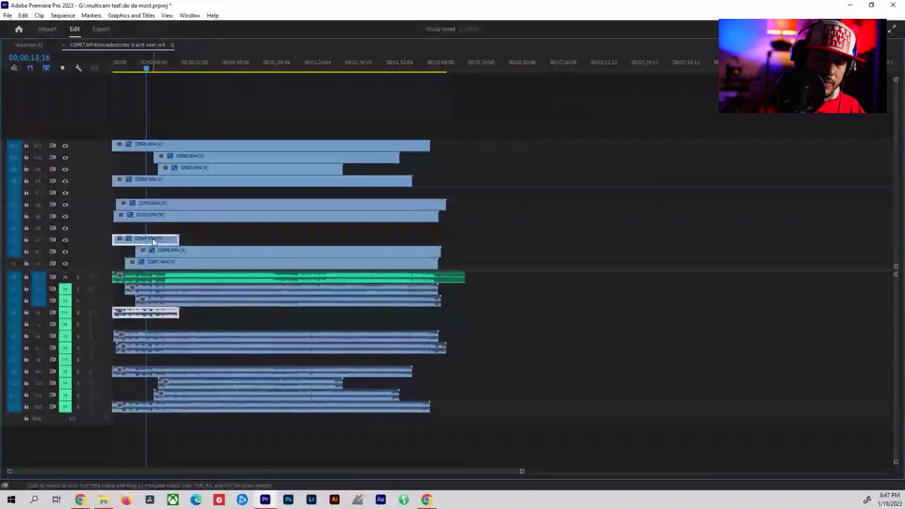
key("Delete")
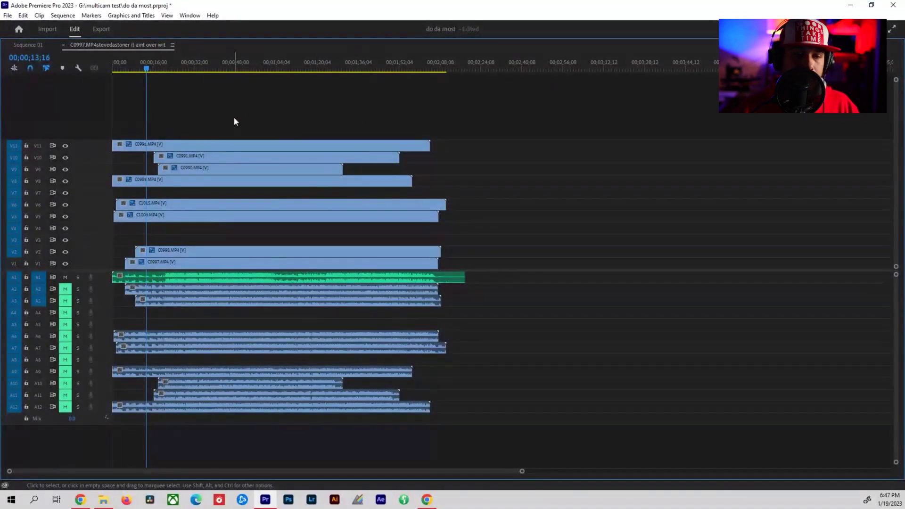
Shift the upper video clips down to close the empty tracks so they stack on V1 to V8, and save the project.
left_click_drag(234, 122, 258, 187)
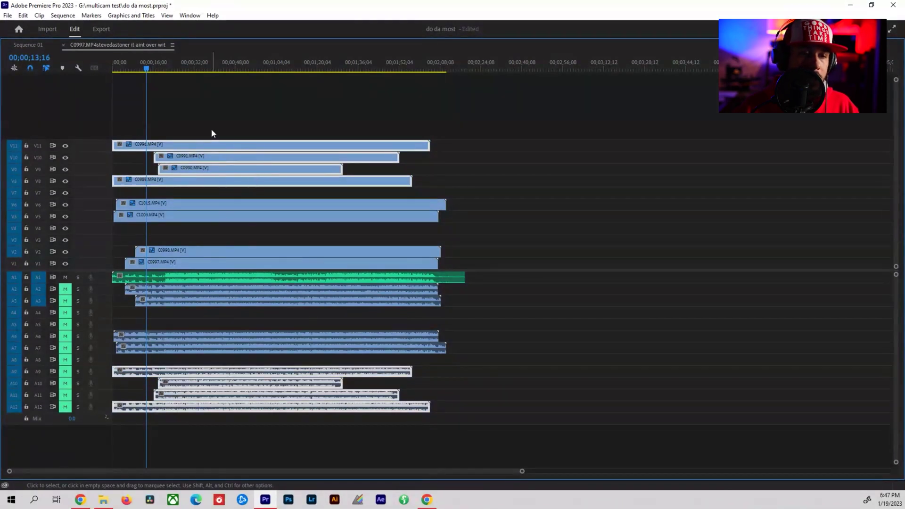
left_click_drag(204, 181, 203, 197)
left_click_drag(208, 228, 177, 148)
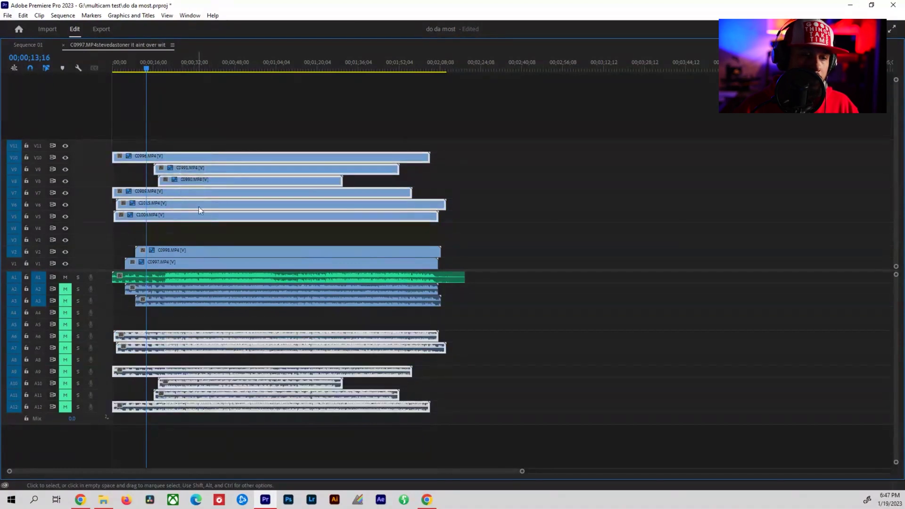
left_click_drag(200, 218, 198, 242)
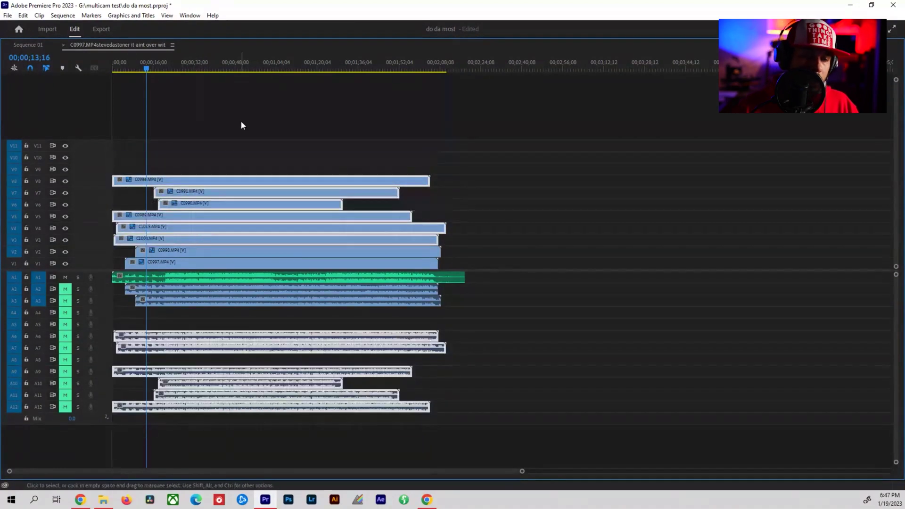
left_click(242, 122)
key("ctrl+s")
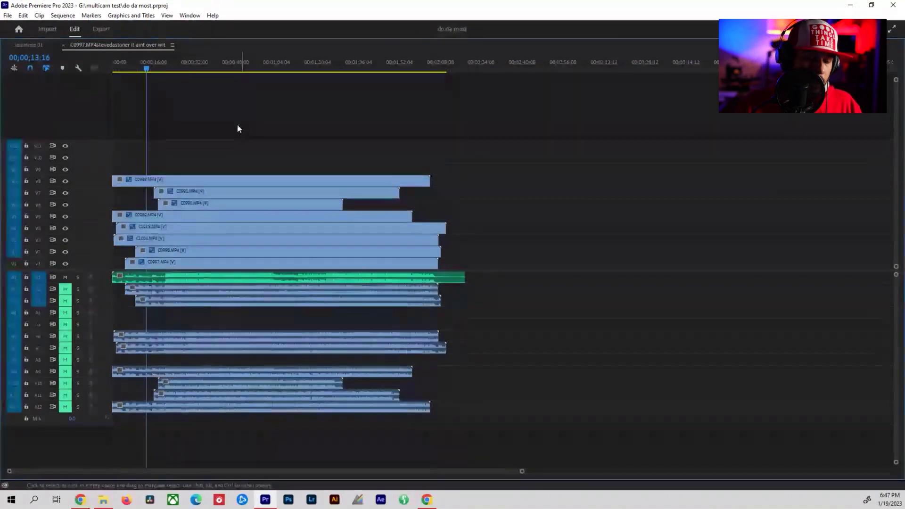
Nest all the clips in the sequence under the name Nested Sequence 01.
key("ctrl+a")
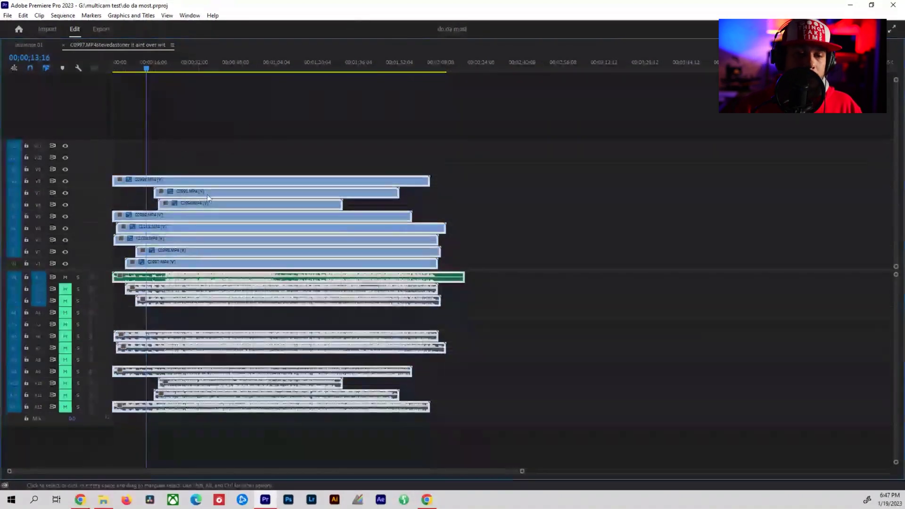
right_click(231, 209)
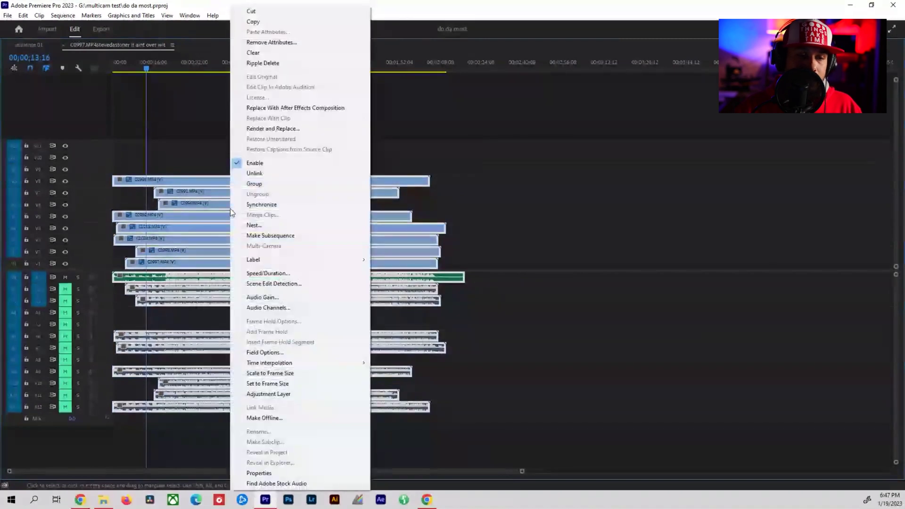
left_click(250, 225)
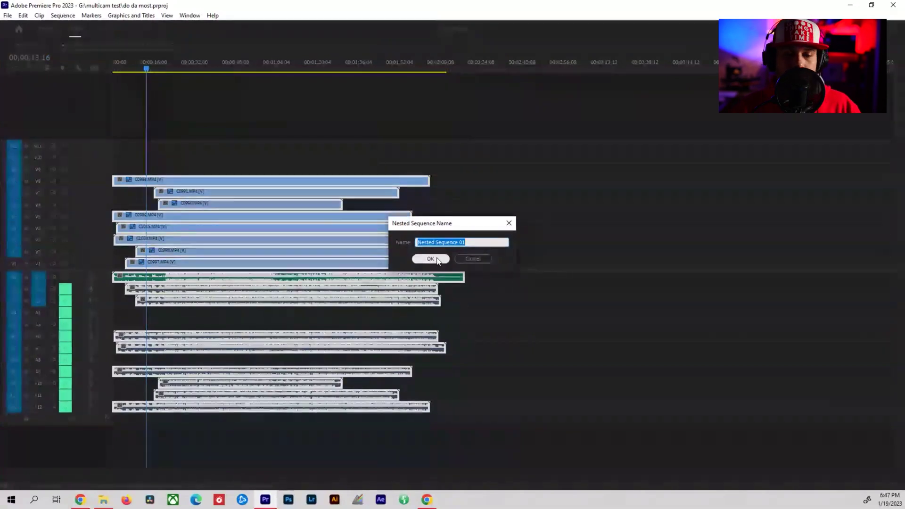
left_click(430, 259)
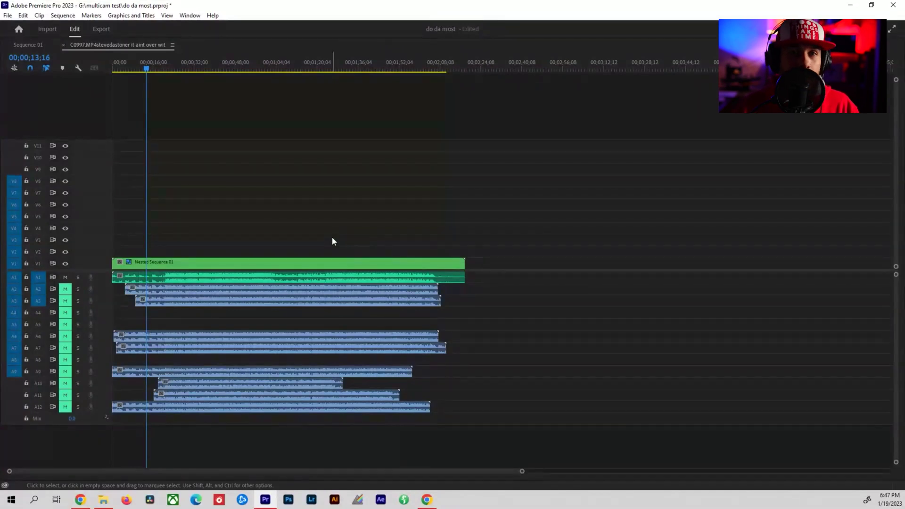
Restore the full workspace, stop playback and enable Multi-Camera on the nested sequence on V1.
key("grave")
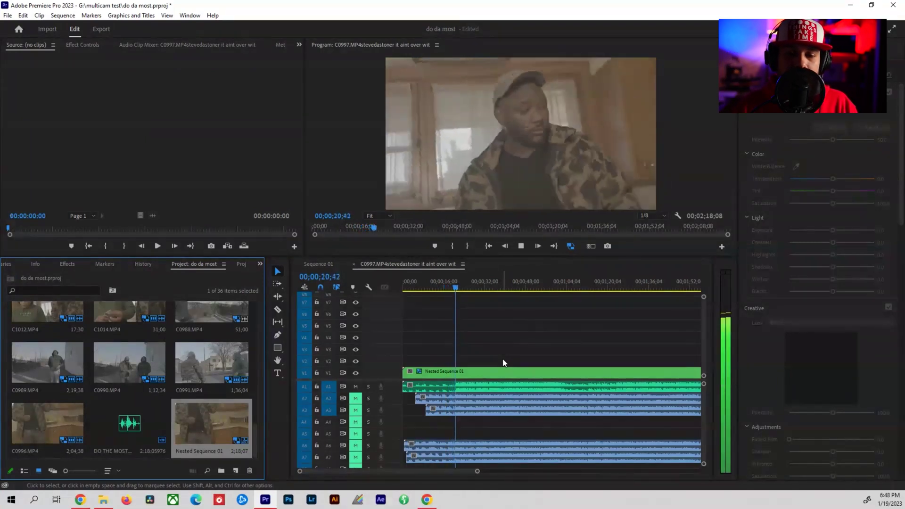
key("space")
left_click(468, 376)
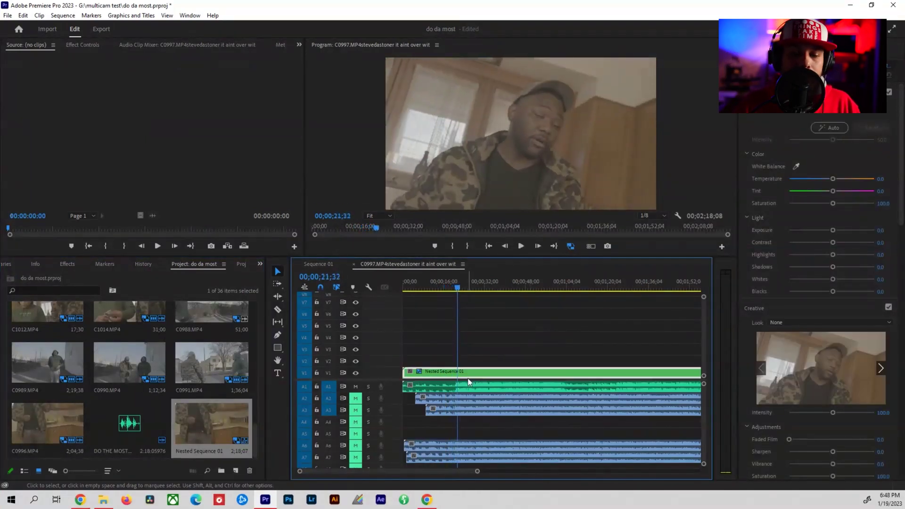
left_click(482, 372)
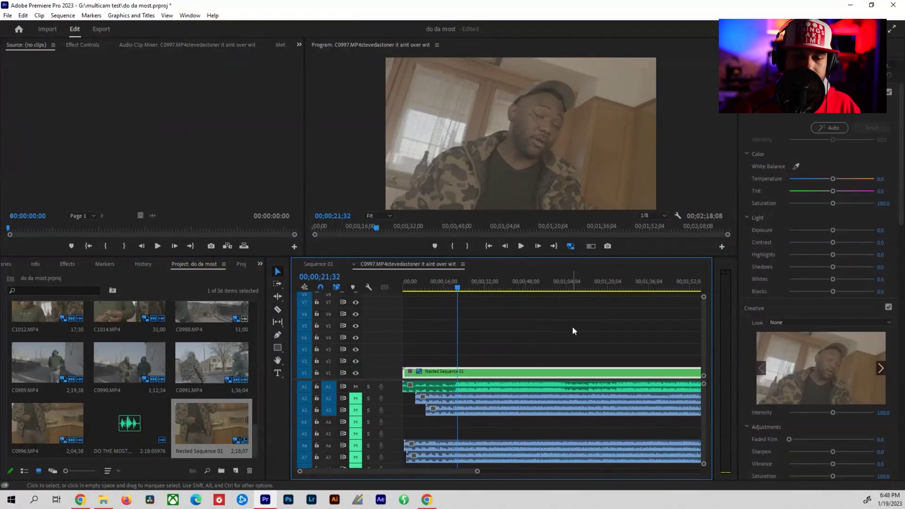
right_click(457, 371)
mouse_move(502, 281)
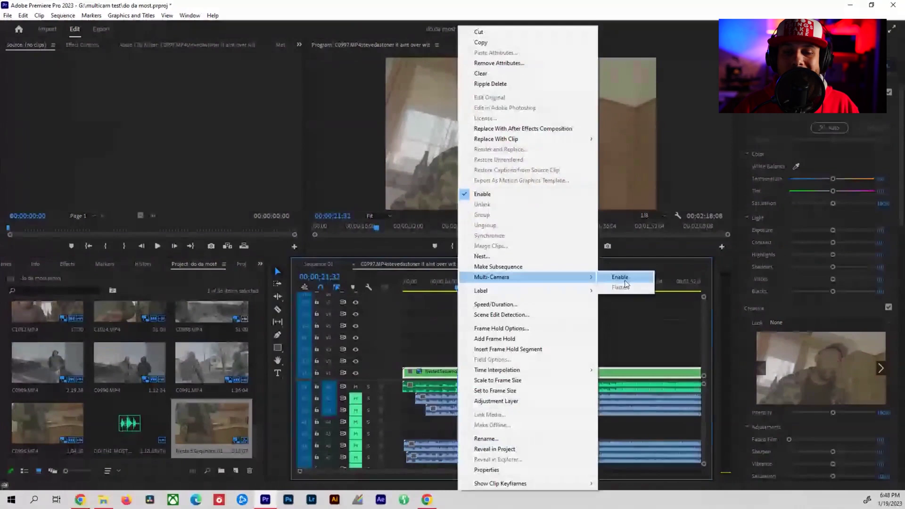
left_click(625, 281)
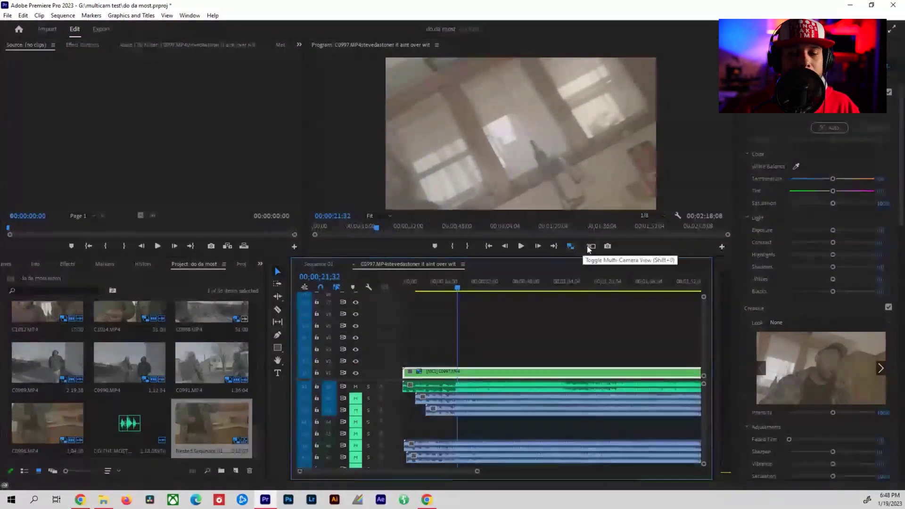
Check which buttons are available for the Program monitor and whether Multi-Camera is enabled on the nested clip on V1.
left_click(721, 249)
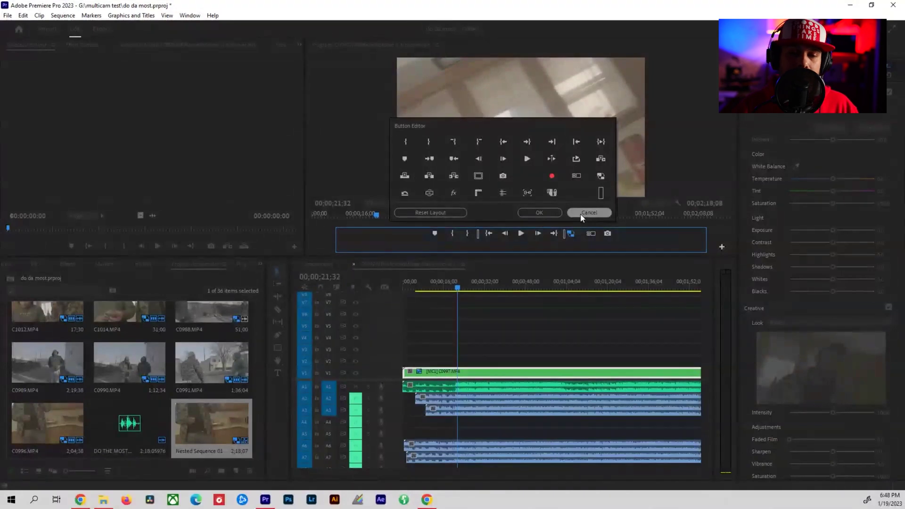
left_click(582, 214)
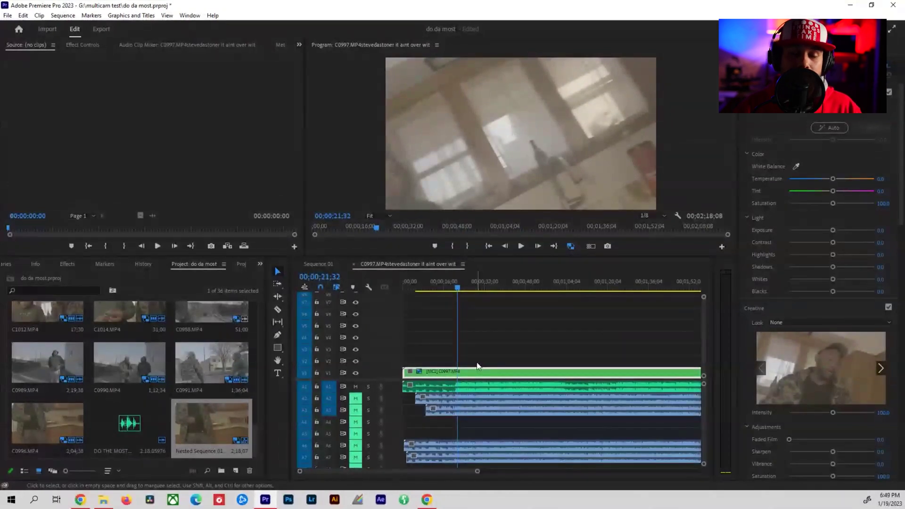
left_click(474, 372)
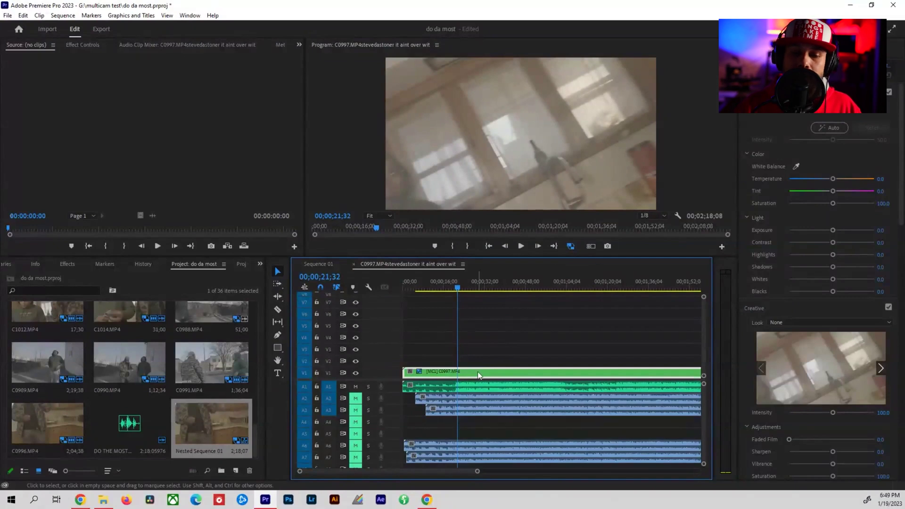
right_click(478, 375)
mouse_move(566, 277)
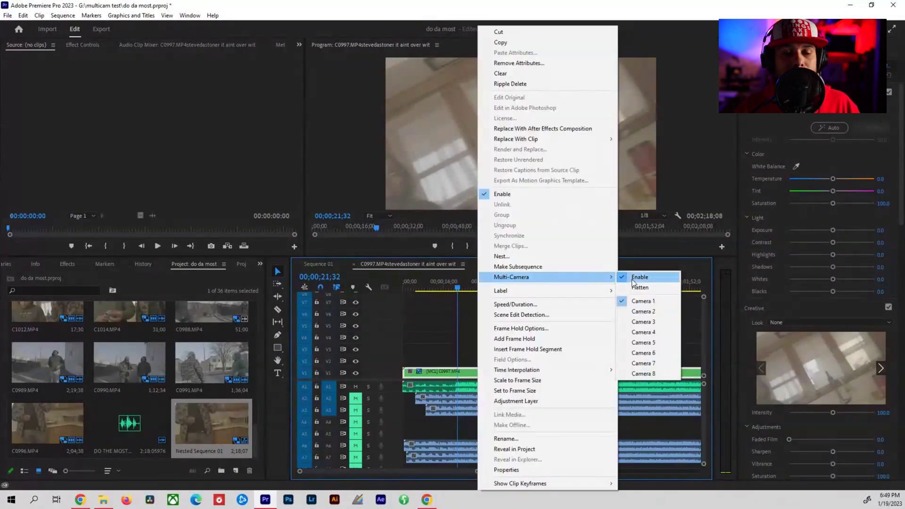
left_click(466, 313)
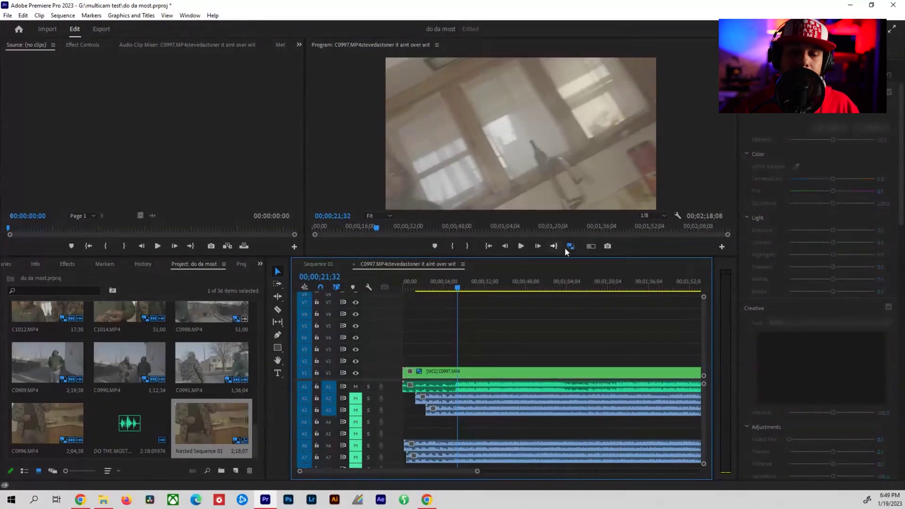
Turn on the multi-camera view in the Program monitor and place the playhead at 00;00;21;44, just before the verse footage.
left_click(593, 247)
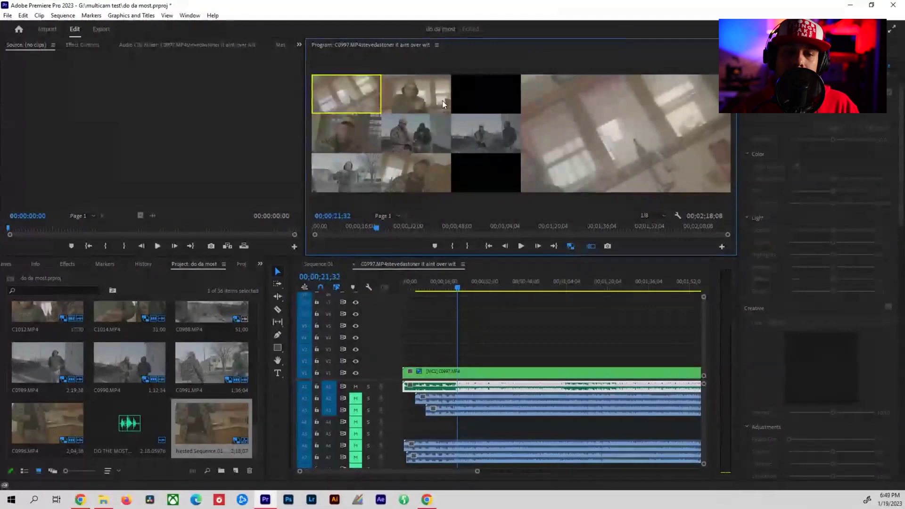
left_click(429, 289)
left_click_drag(429, 289, 441, 289)
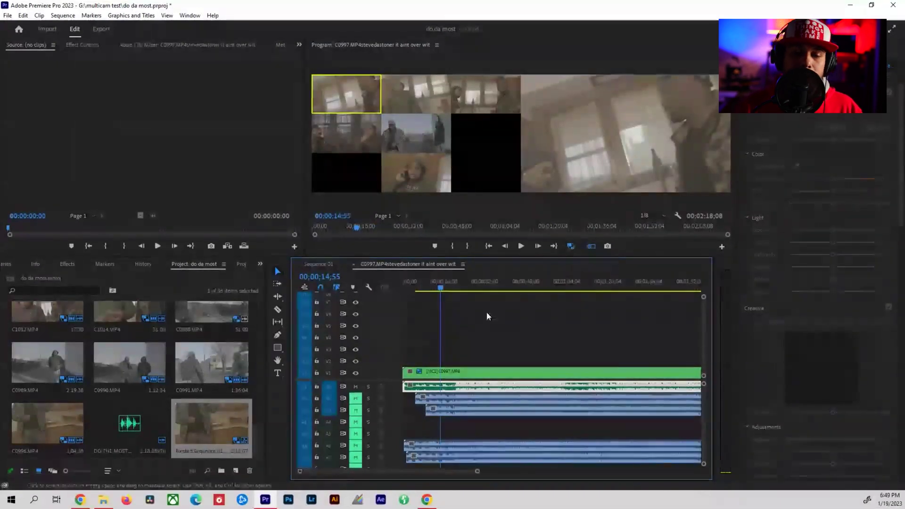
left_click(443, 288)
left_click(460, 288)
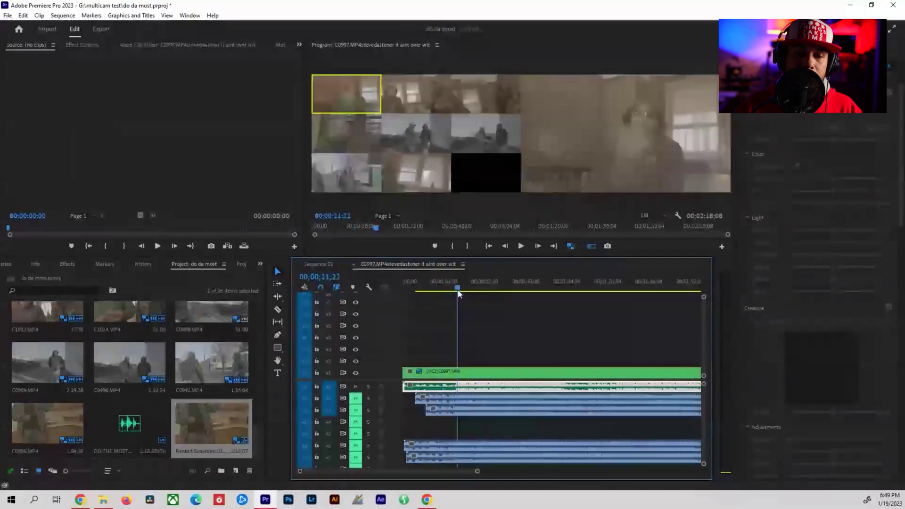
left_click(456, 290)
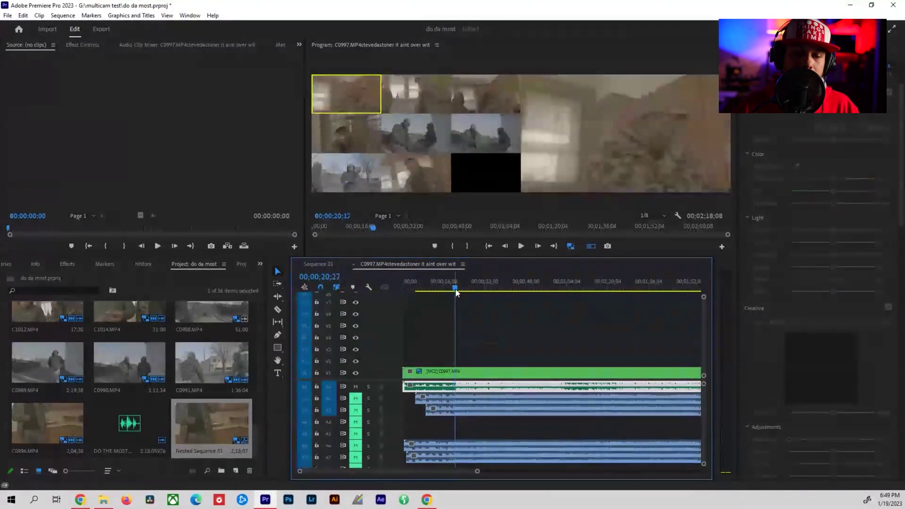
left_click(459, 290)
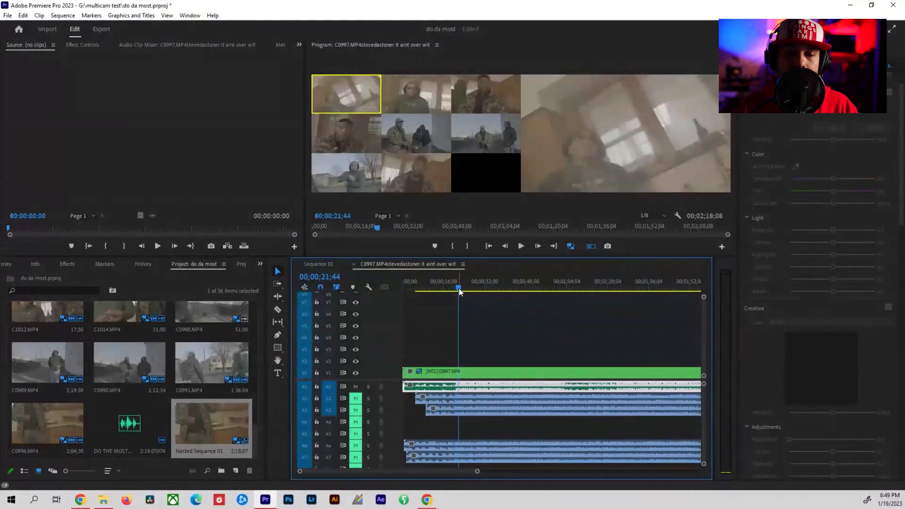
Play from 00;00;21;44 and switch live between the camera angles every one to three seconds, stopping at 00;01;01;03.
key("space")
left_click(408, 88)
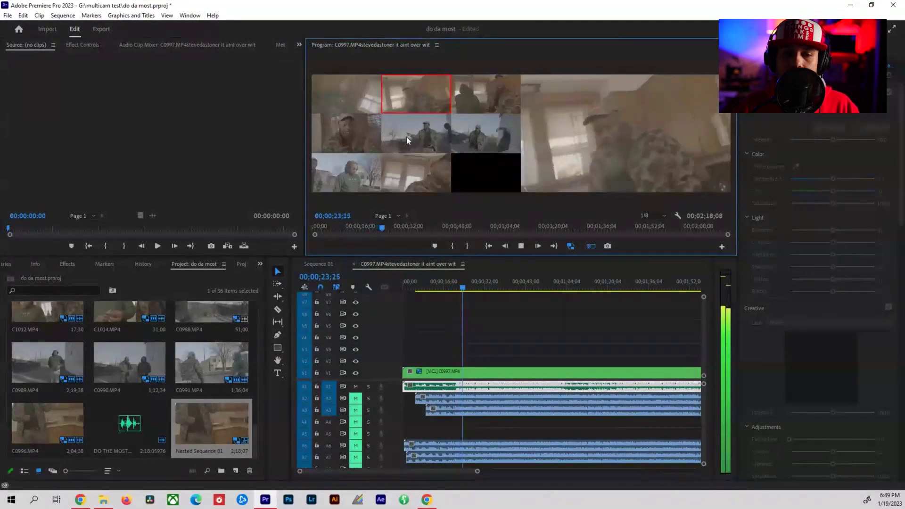
left_click(350, 137)
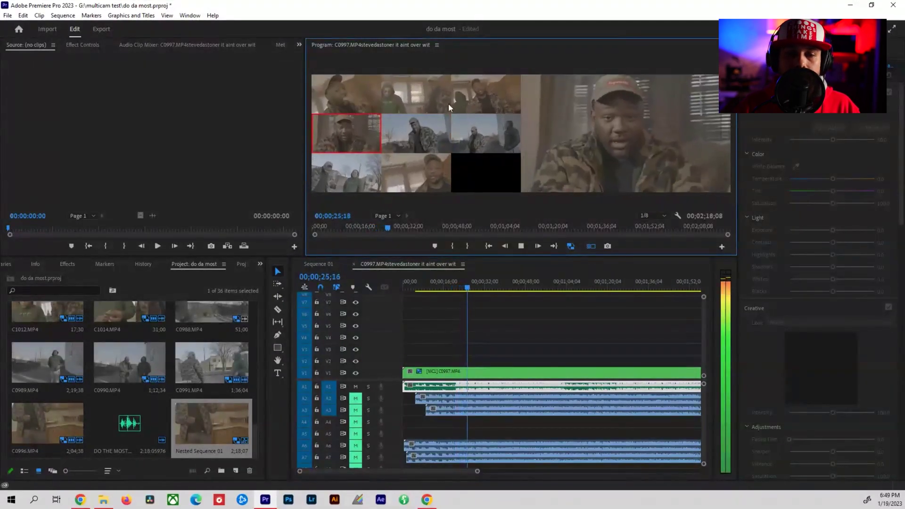
left_click(471, 102)
left_click(471, 130)
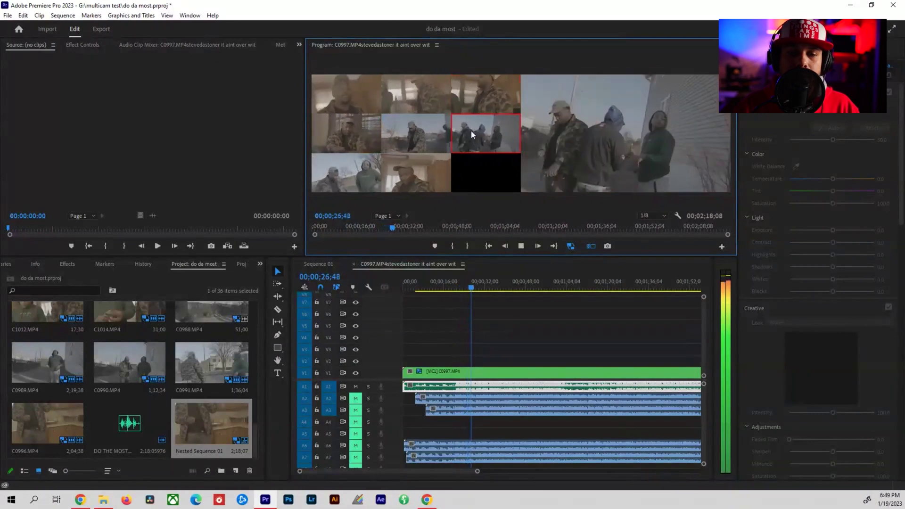
left_click(352, 89)
left_click(349, 168)
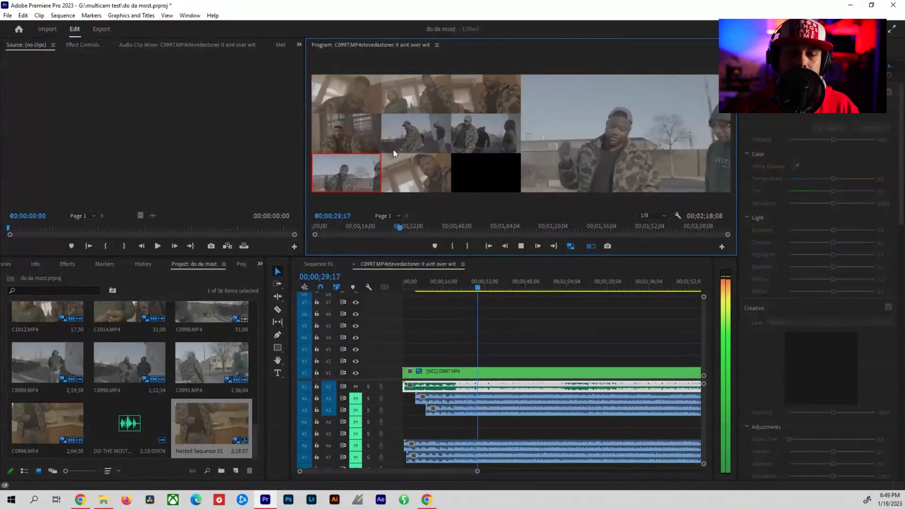
left_click(395, 149)
left_click(349, 136)
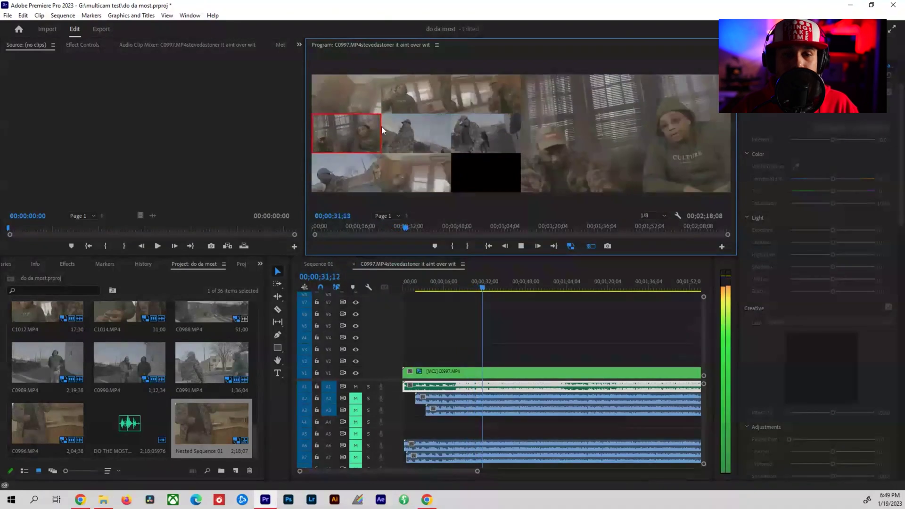
left_click(483, 98)
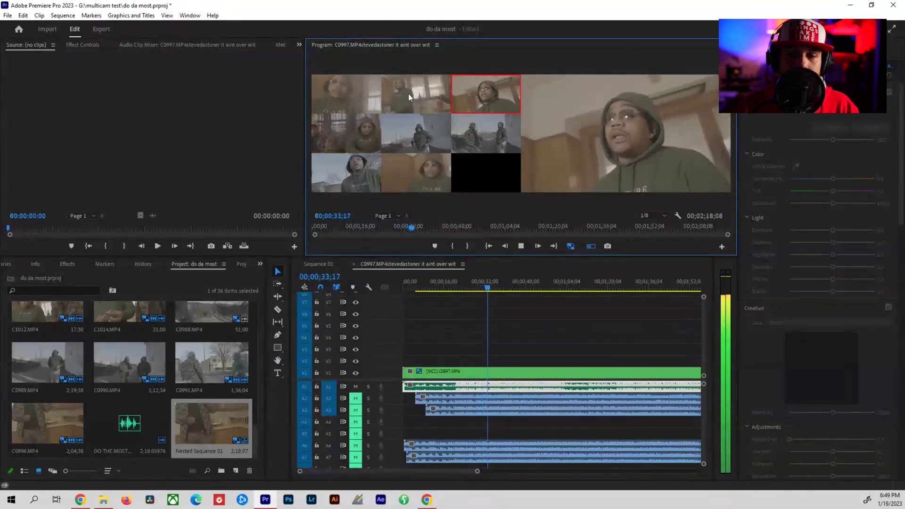
left_click(409, 94)
left_click(357, 89)
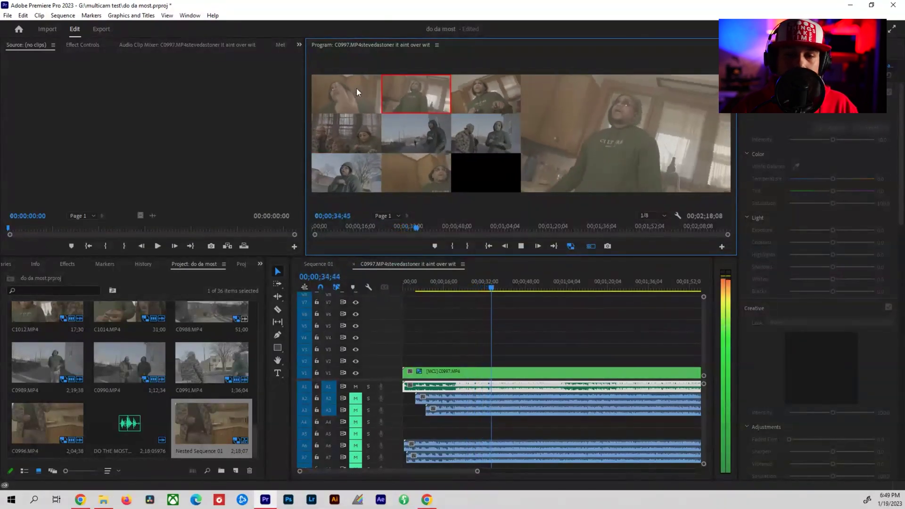
left_click(417, 138)
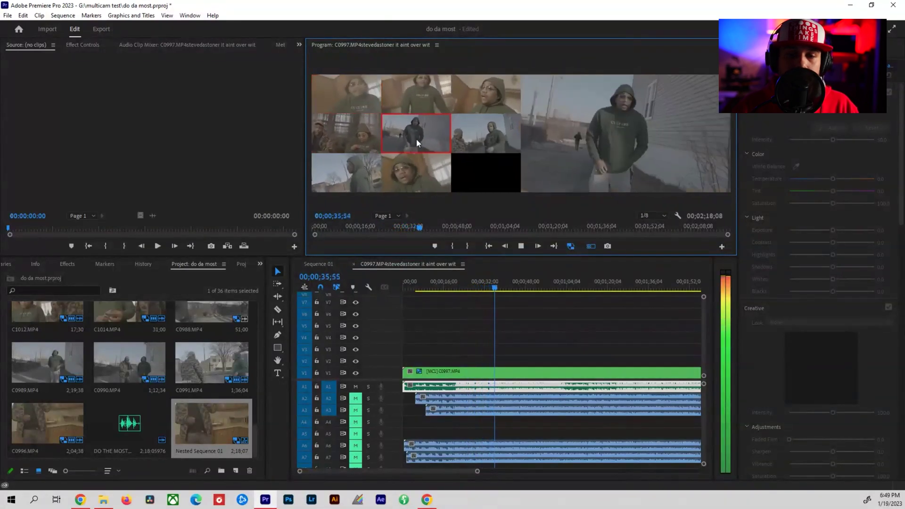
left_click(403, 176)
left_click(354, 140)
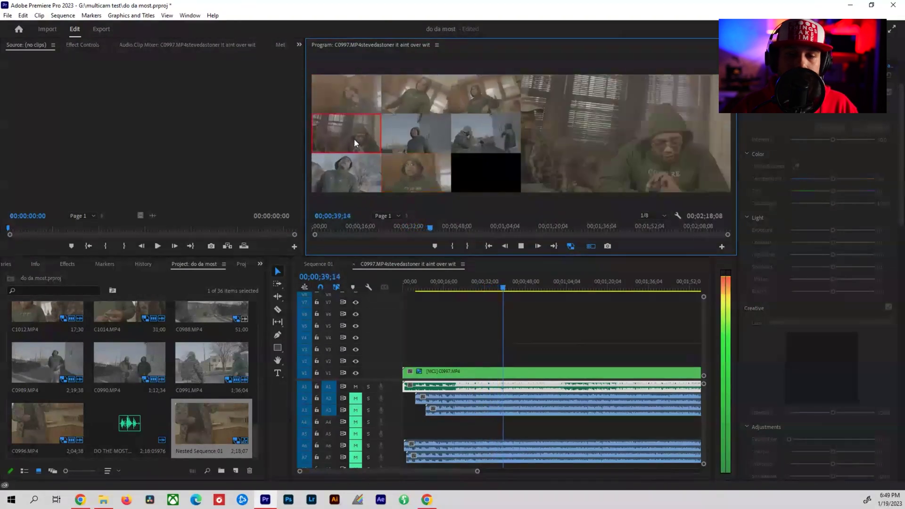
left_click(340, 182)
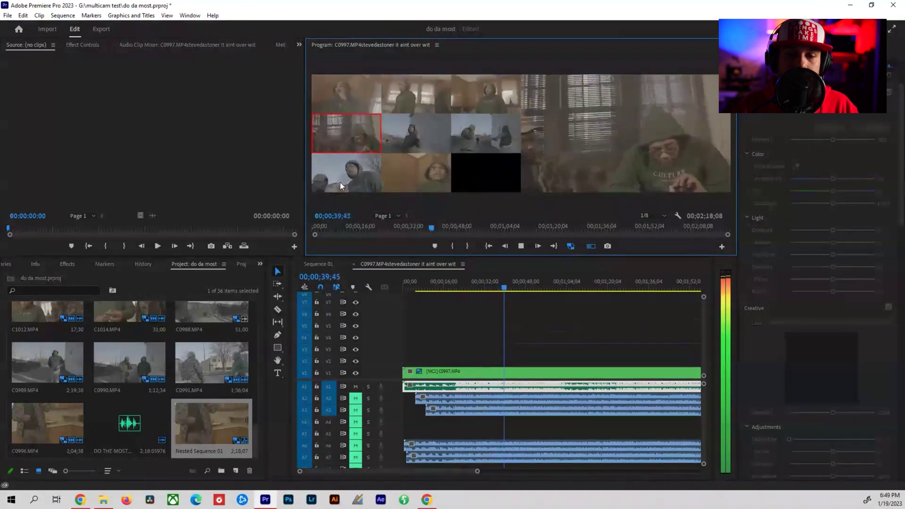
left_click(472, 91)
left_click(426, 106)
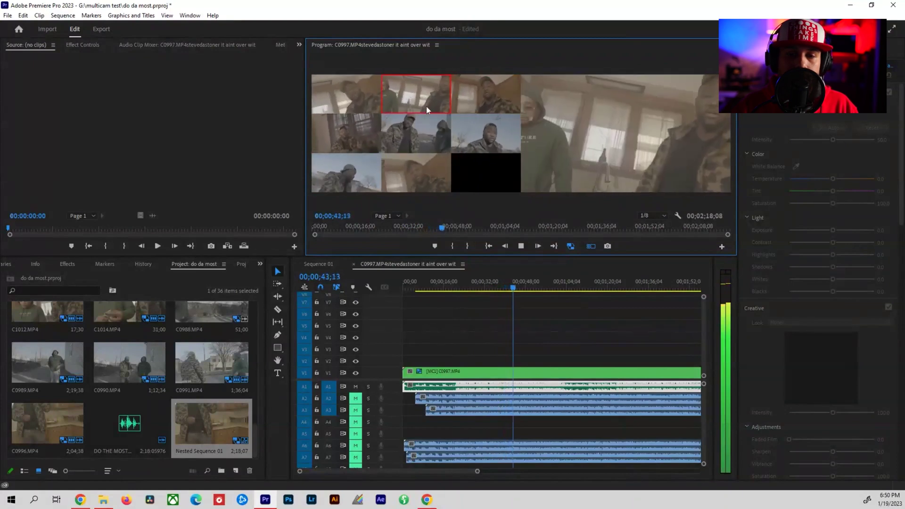
left_click(425, 143)
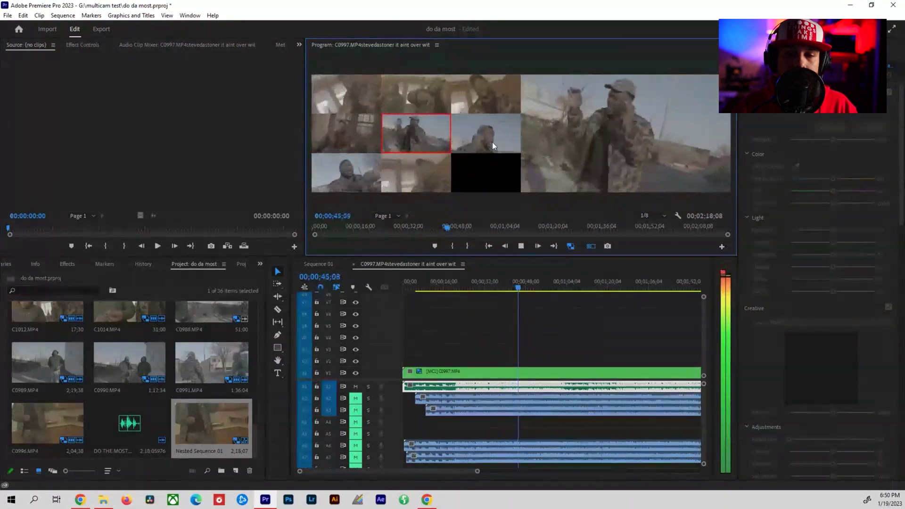
left_click(492, 143)
left_click(385, 95)
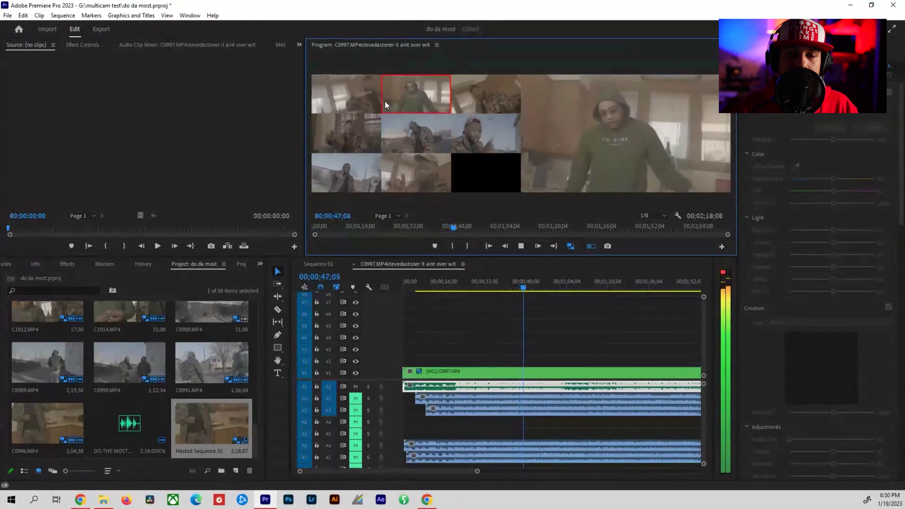
left_click(367, 138)
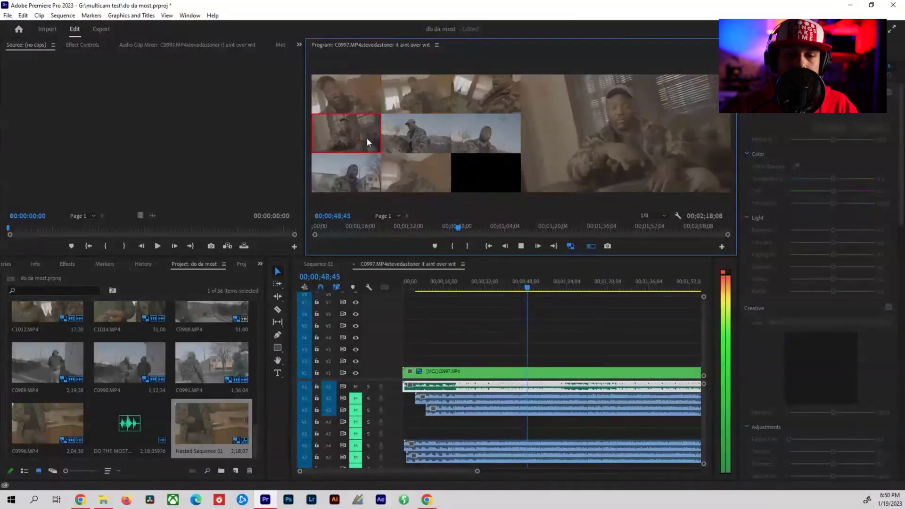
left_click(356, 175)
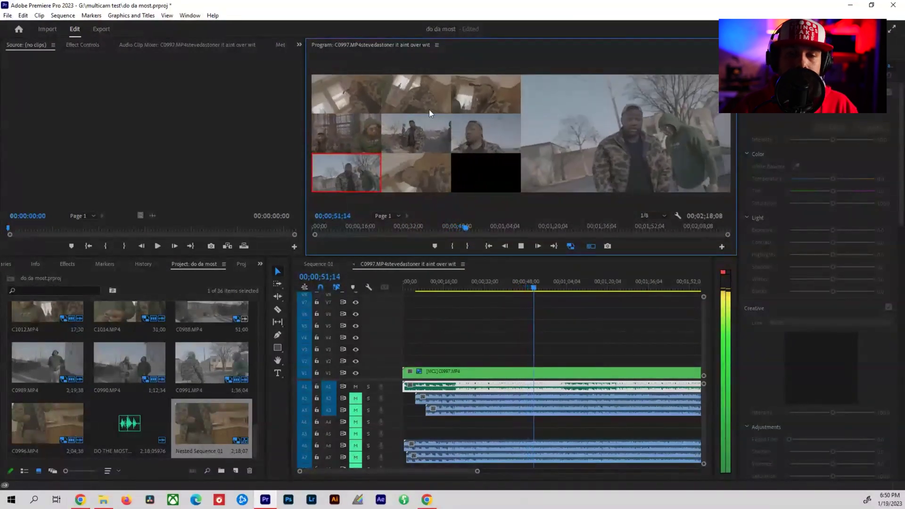
left_click(468, 95)
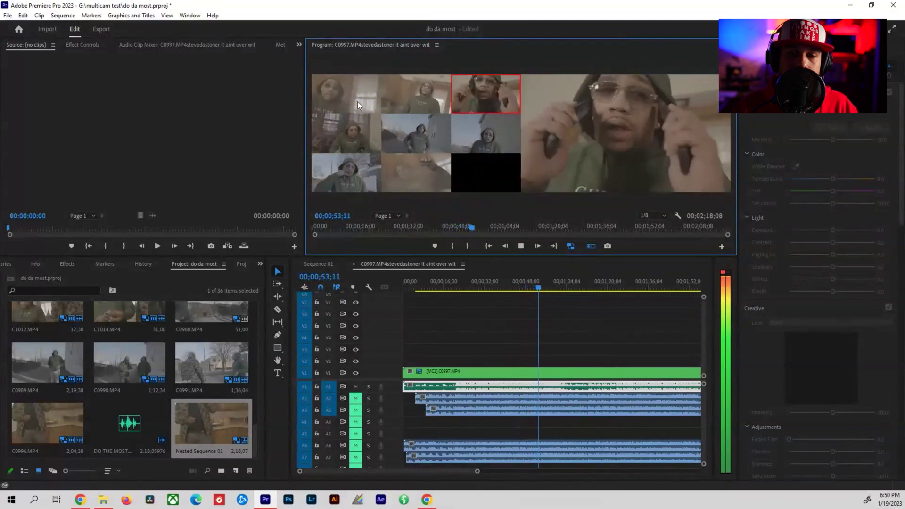
left_click(349, 143)
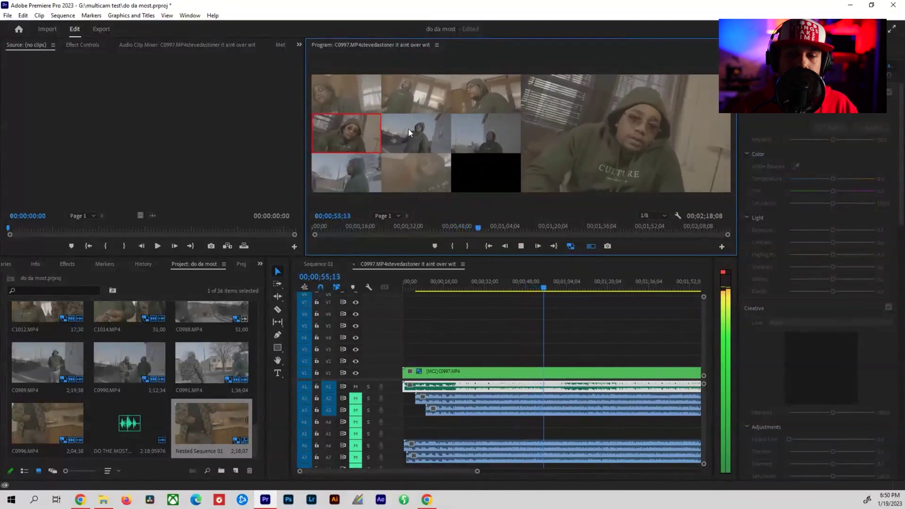
left_click(406, 107)
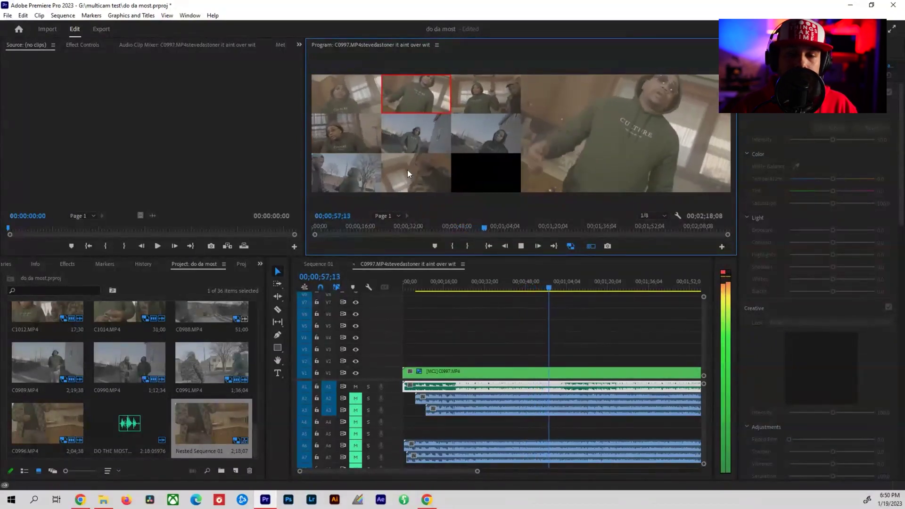
left_click(408, 170)
left_click(330, 174)
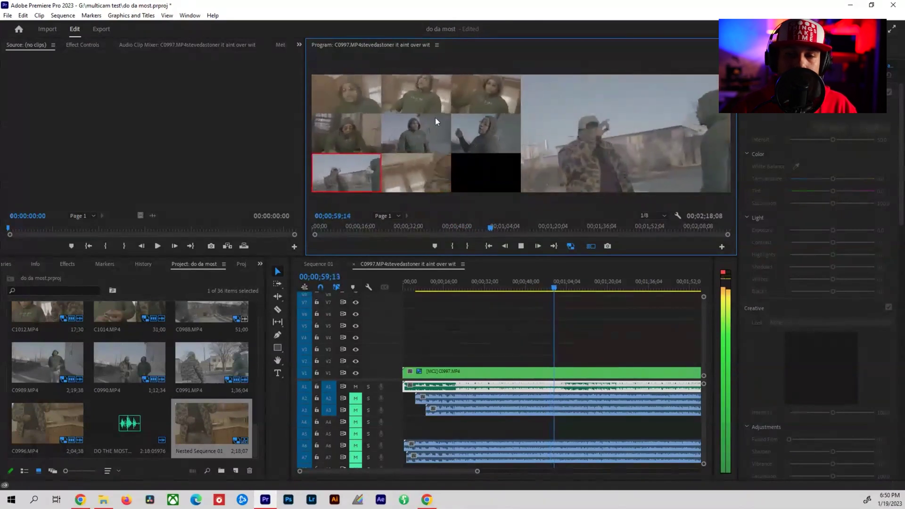
left_click(466, 91)
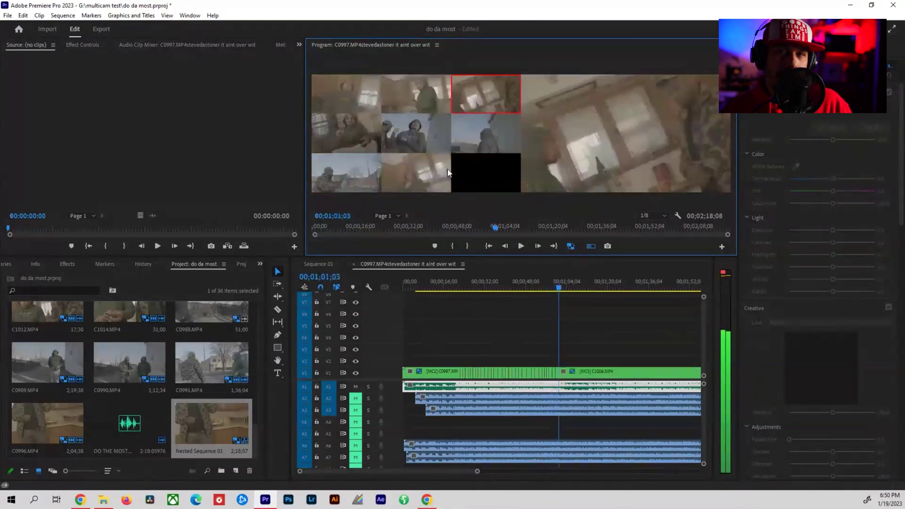
key("space")
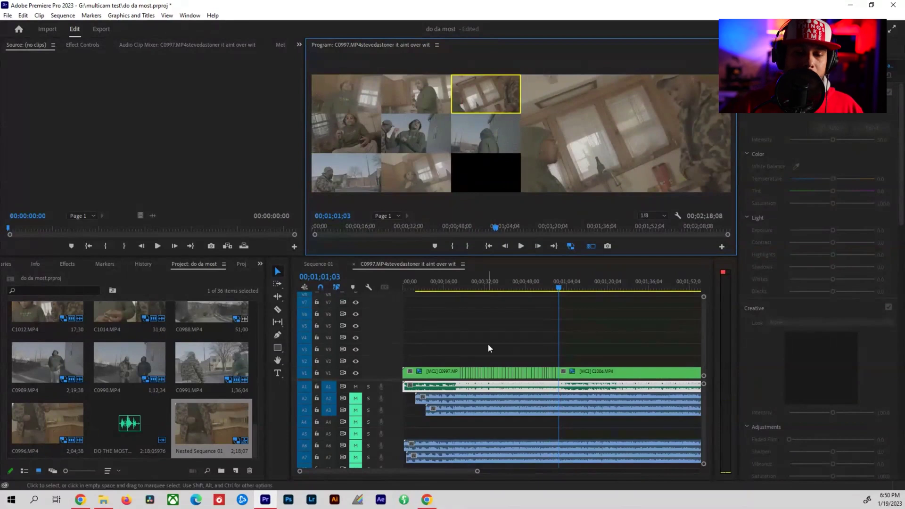
Examine the new angle cuts on V1 up close, with the playhead at 00;00;22;29 near the first cut.
left_click(462, 285)
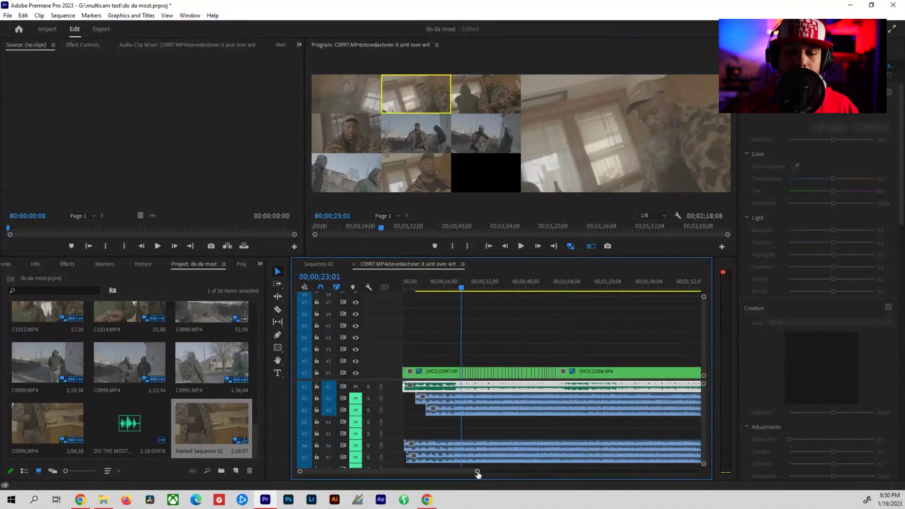
key("=")
mouse_move(447, 479)
left_mouse_down()
mouse_move(419, 478)
mouse_move(422, 471)
left_mouse_up()
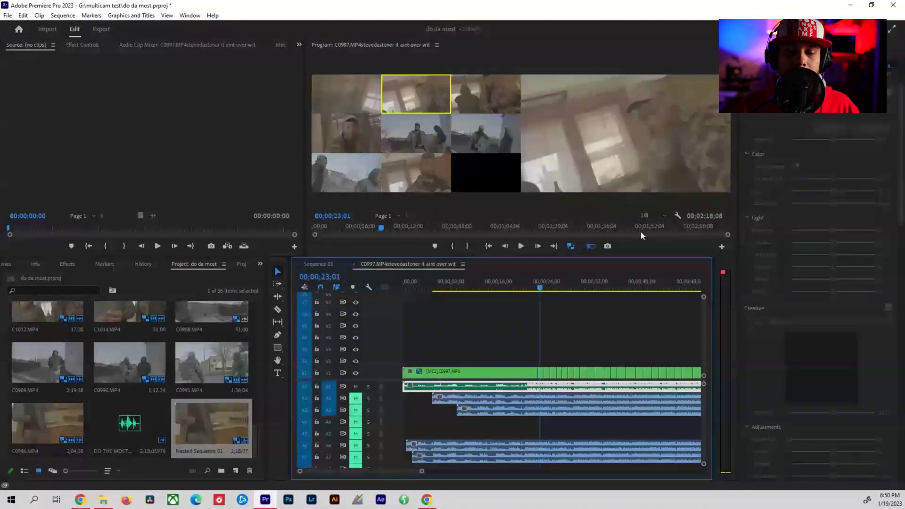
left_click_drag(540, 287, 665, 375)
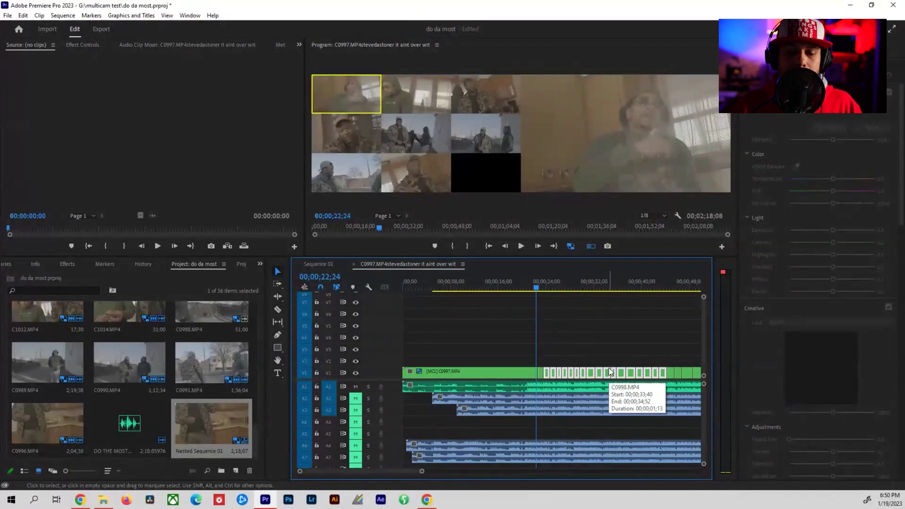
left_click(537, 289)
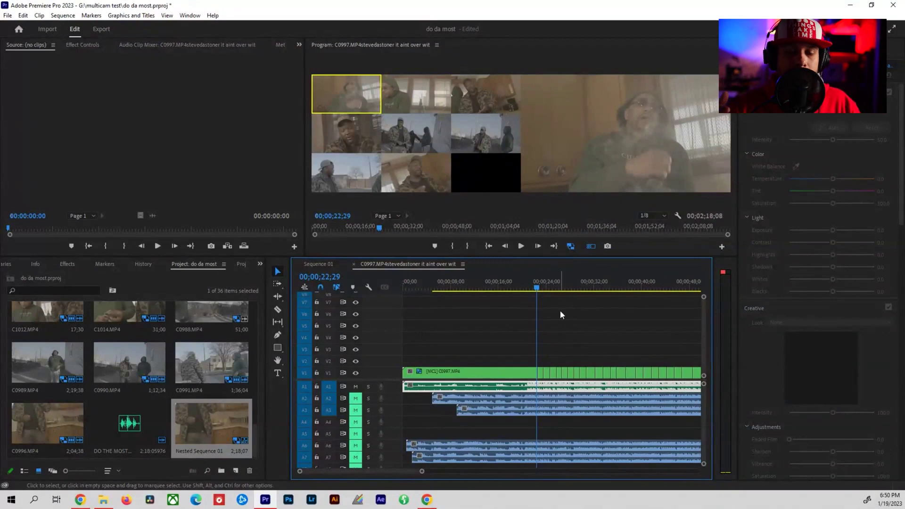
Play back the angle cuts from 00;00;22;29 to 00;00;27;58 in the multi-camera view, following the active camera at each cut.
key("space")
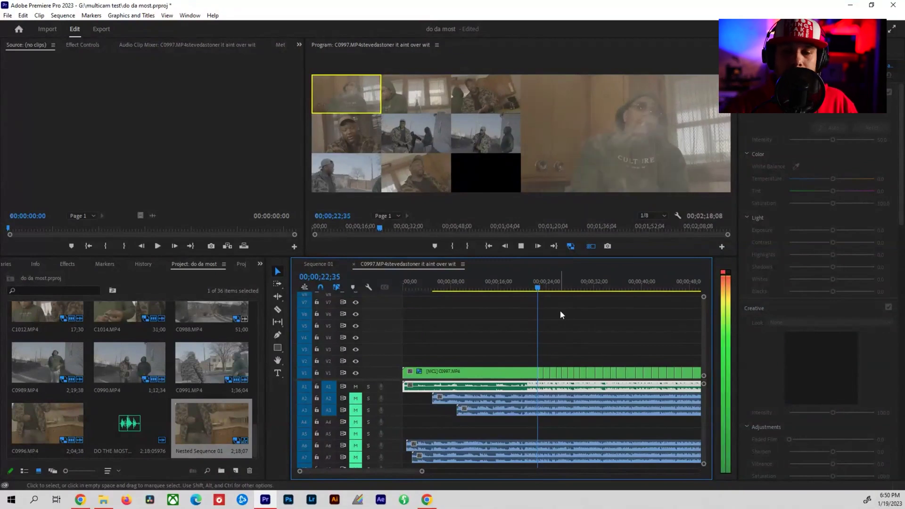
key("2")
key("5")
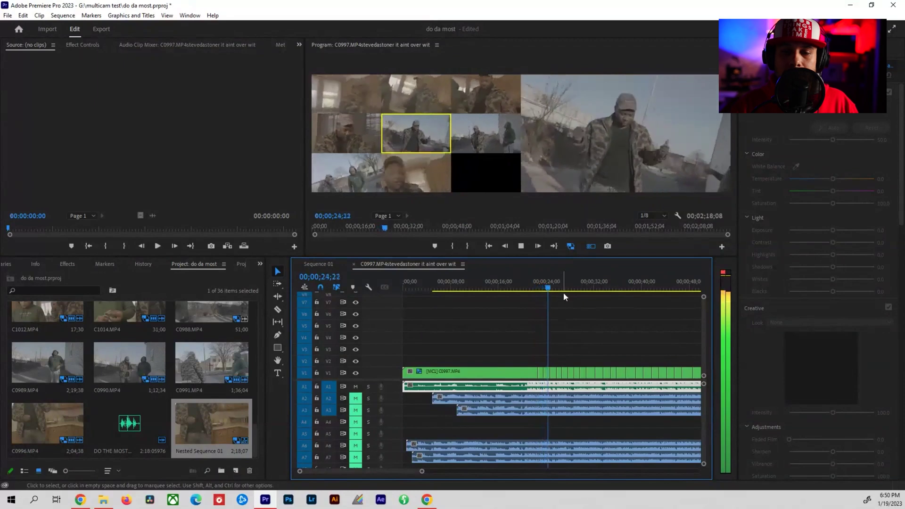
key("4")
key("3")
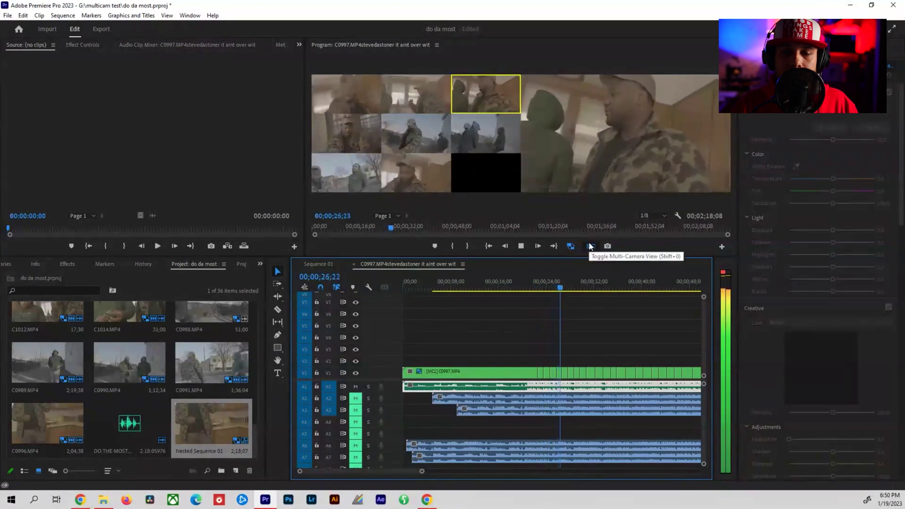
key("6")
key("1")
key("space")
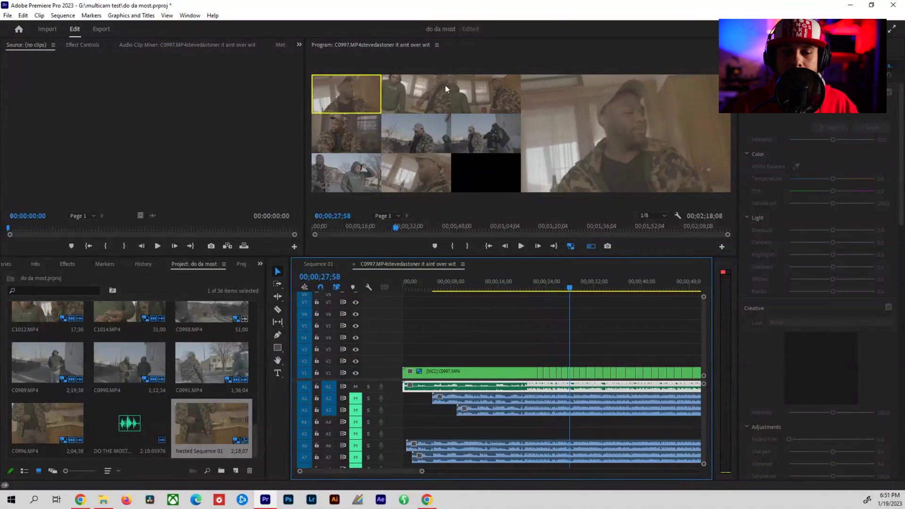
Turn off the multi-camera view and review the edited footage full frame from 00;00;27;58 to about 00;00;32;49.
left_click(590, 246)
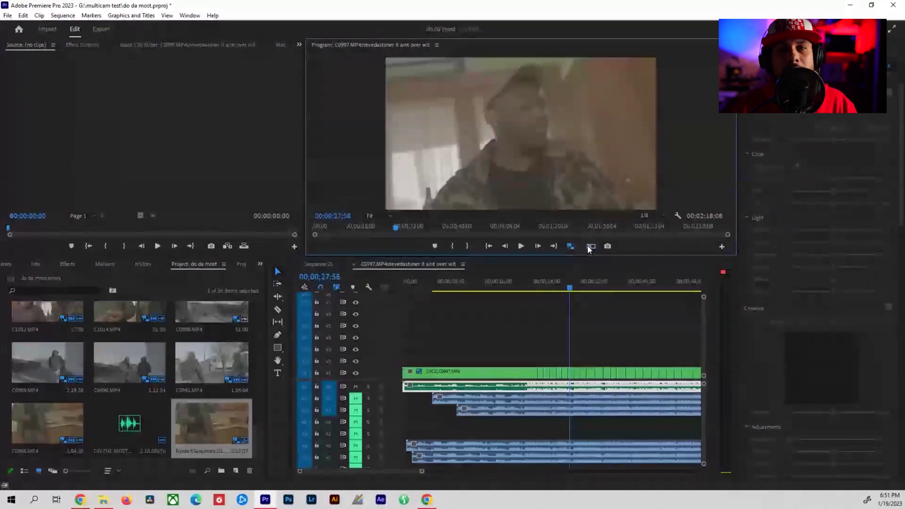
left_click(590, 246)
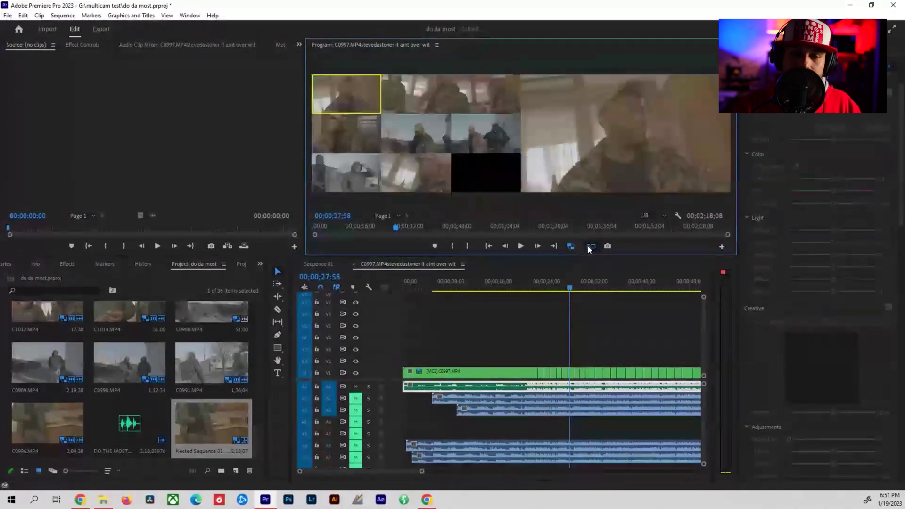
left_click(590, 246)
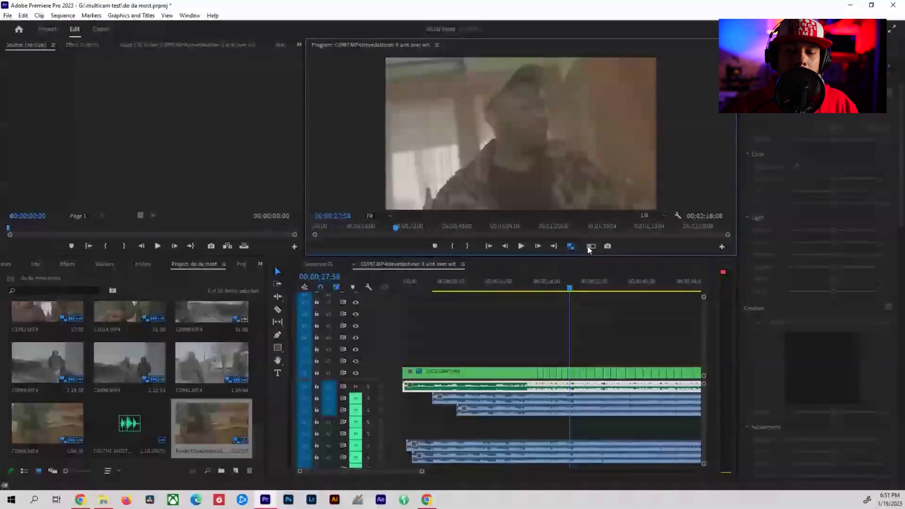
key("space")
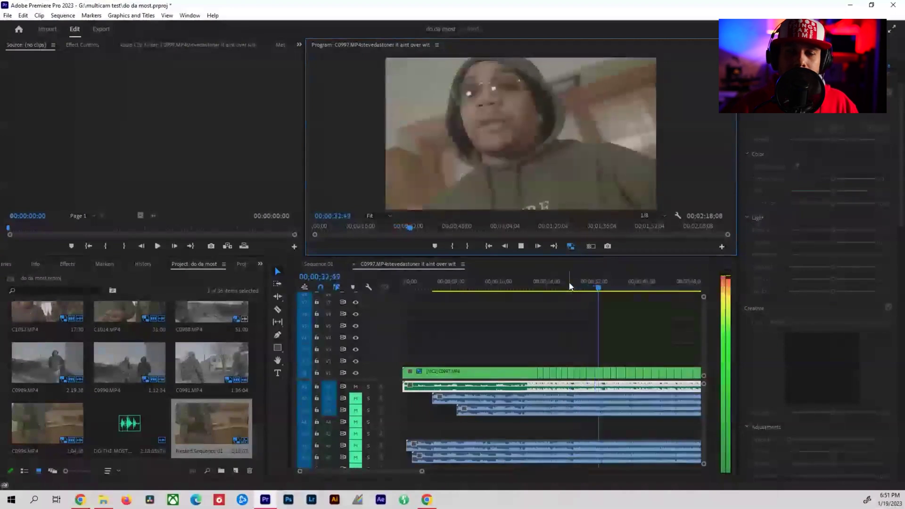
left_click(568, 285)
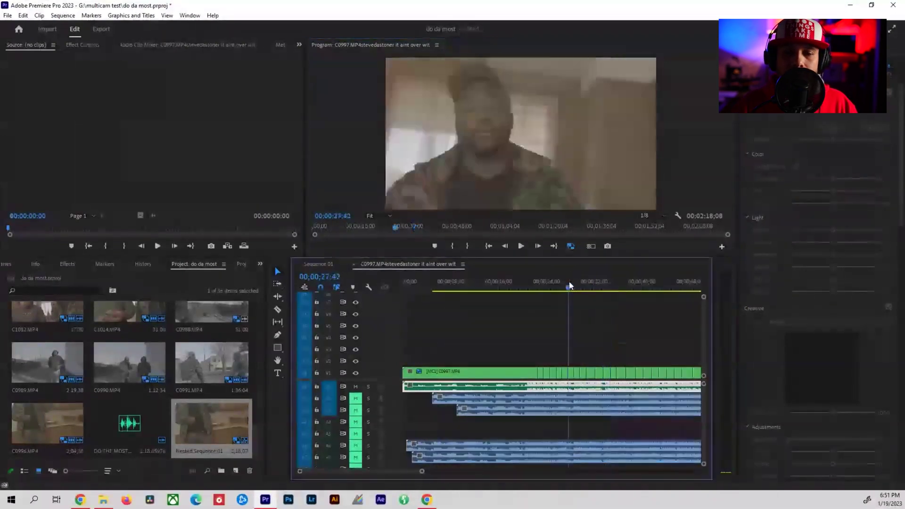
Turn the multi-camera view back on and switch the short V1 clip at 00;00;24;12 to camera 4.
left_click_drag(568, 285, 547, 289)
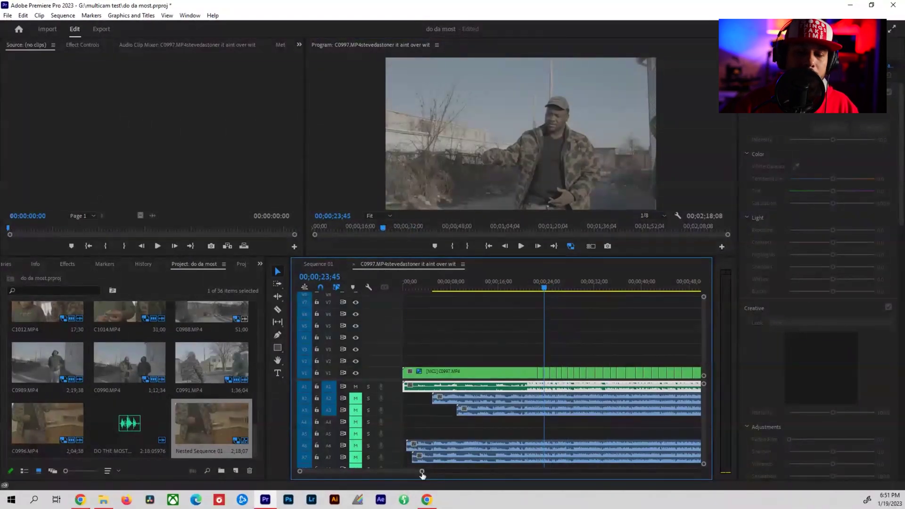
scroll(409, 473, "up", 3)
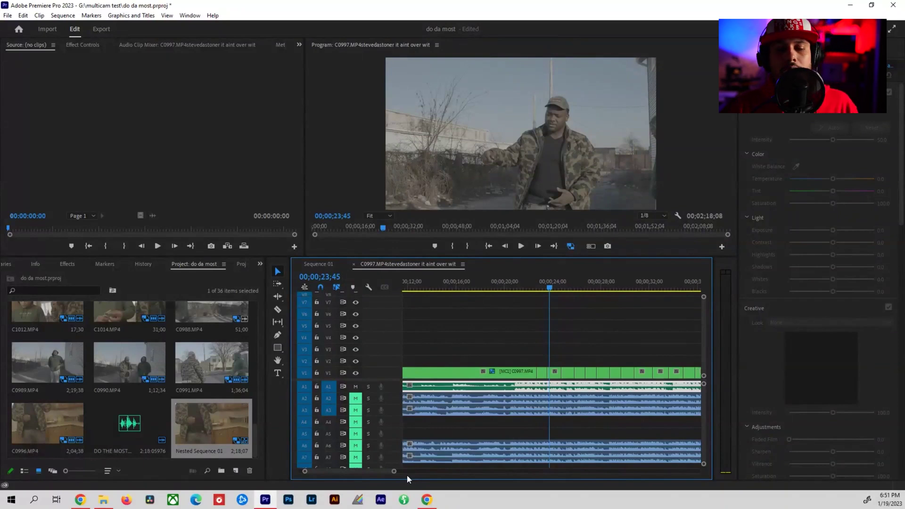
left_click(591, 246)
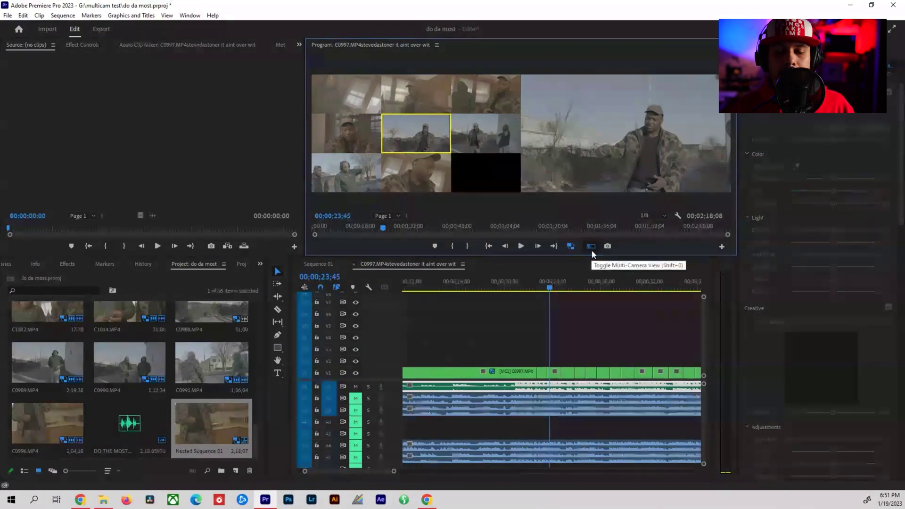
left_click(556, 373)
left_click(557, 288)
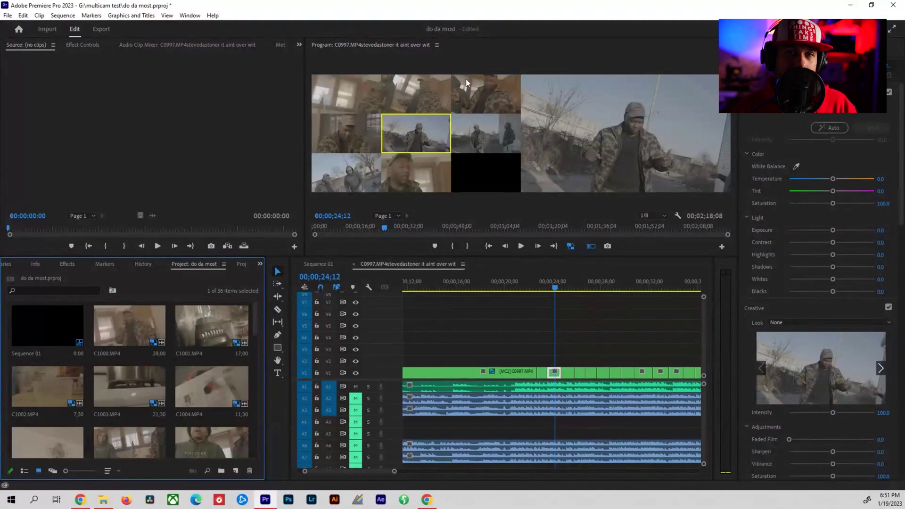
key("shift+grave")
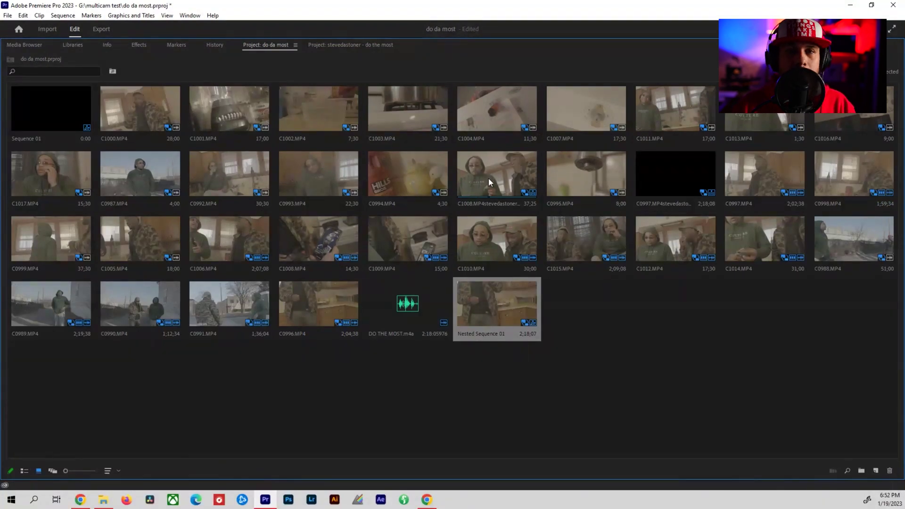
key("grave")
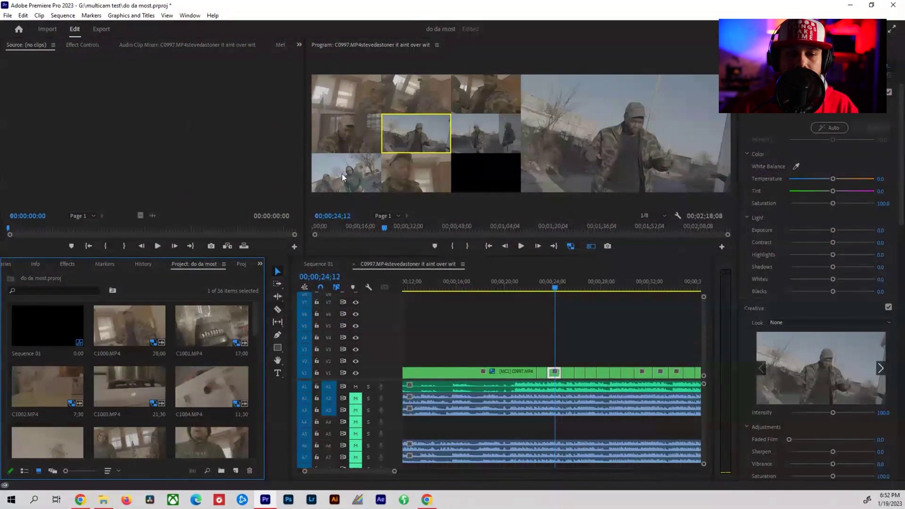
left_click(350, 134)
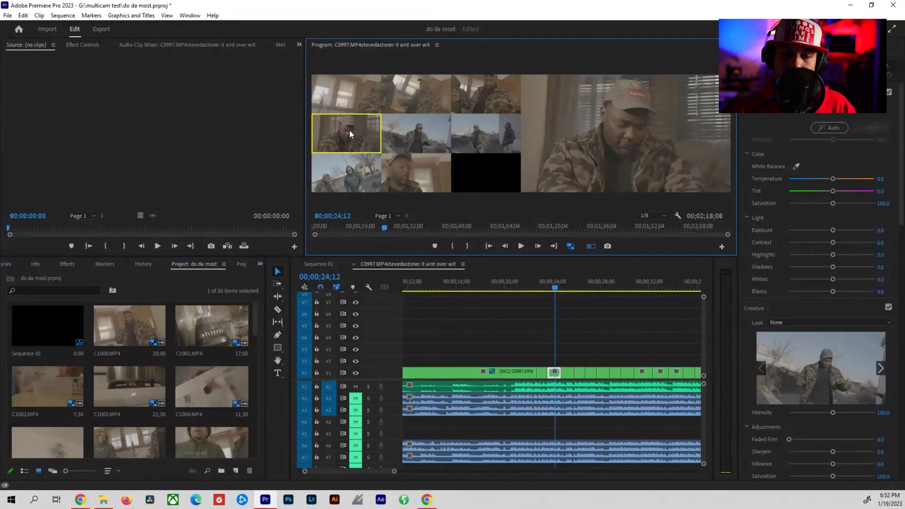
Play from about 00;00;22;50 to 00;00;24;34 to check the replaced angle in the sequence.
left_click_drag(556, 282, 542, 292)
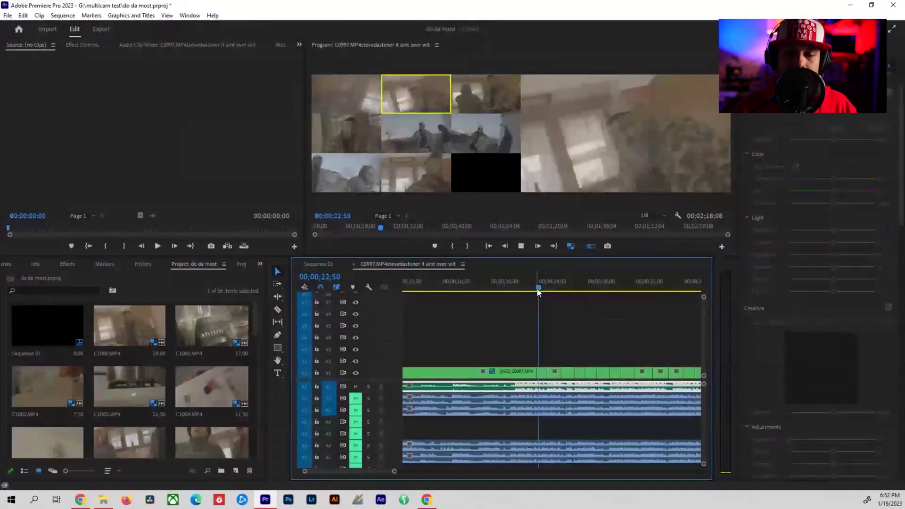
key("space")
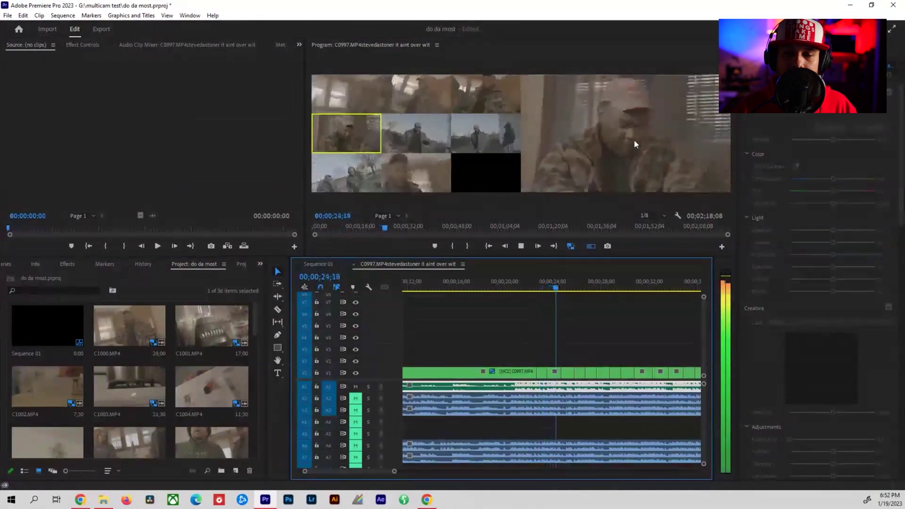
key("space")
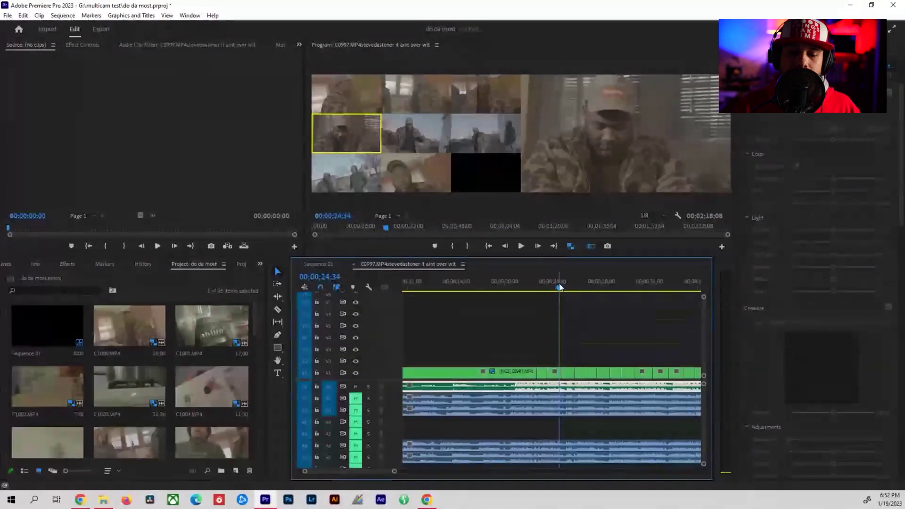
Review the multi-camera options of the short V1 clip at 00;00;24;14 and flatten it to its chosen angle.
left_click_drag(559, 288, 556, 287)
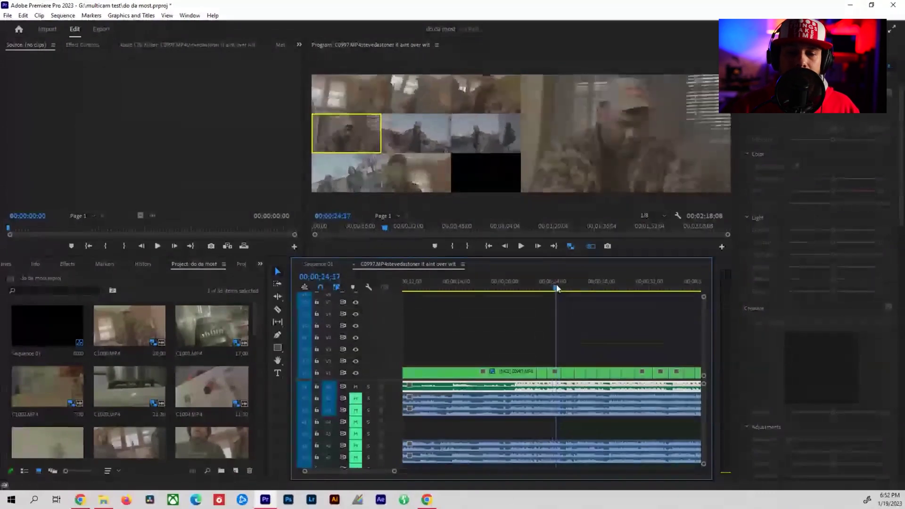
right_click(555, 376)
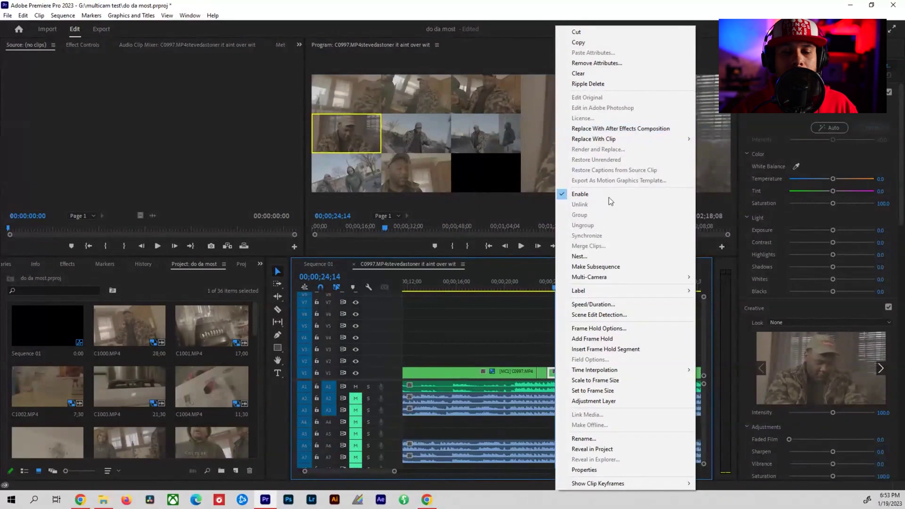
mouse_move(611, 276)
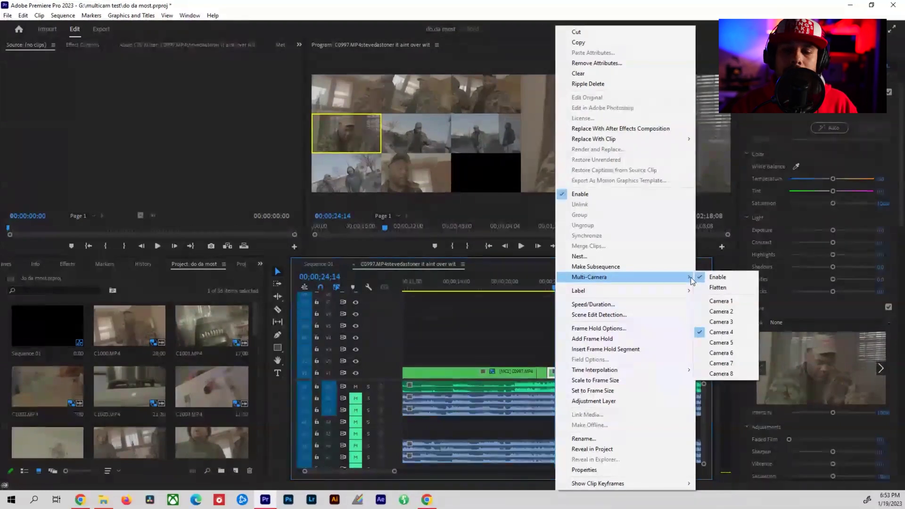
left_click(527, 322)
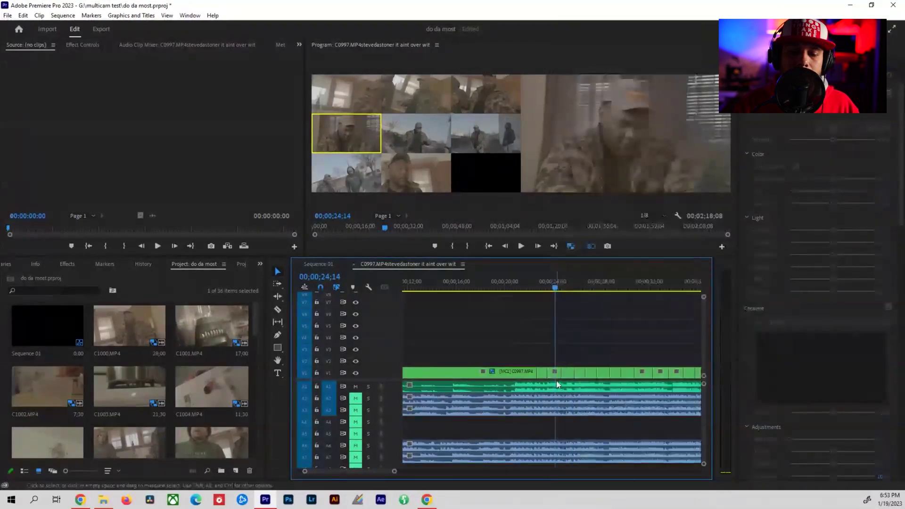
right_click(554, 374)
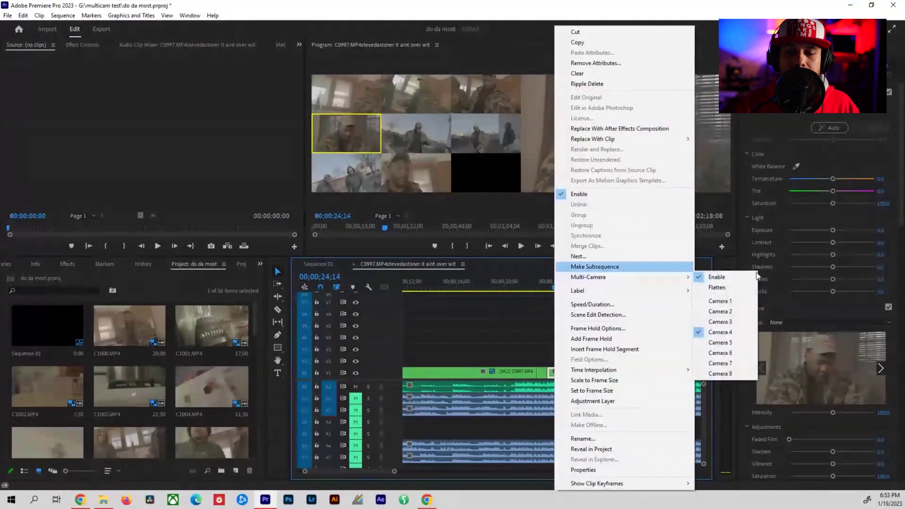
left_click(732, 288)
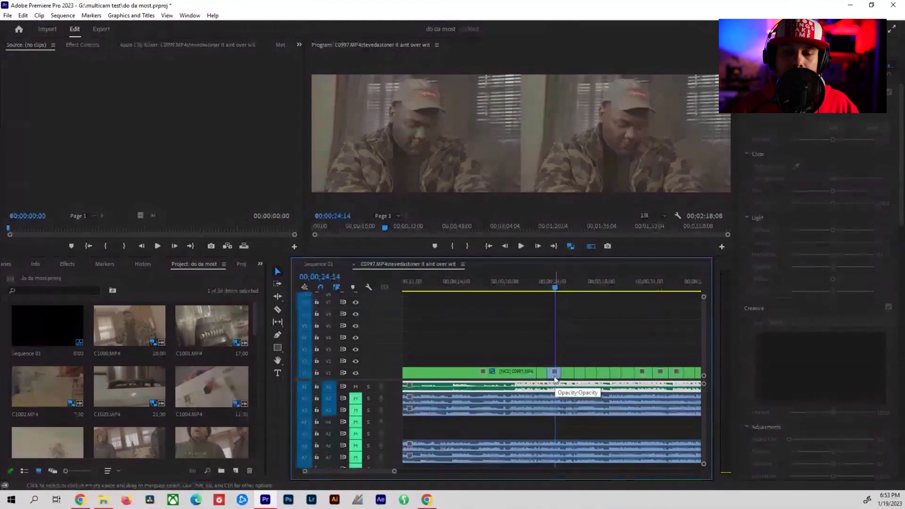
Check the flattened clip's available options and compare it with the following multi-camera clip, with the playhead at 00;00;25;18.
left_click(555, 379)
right_click(554, 377)
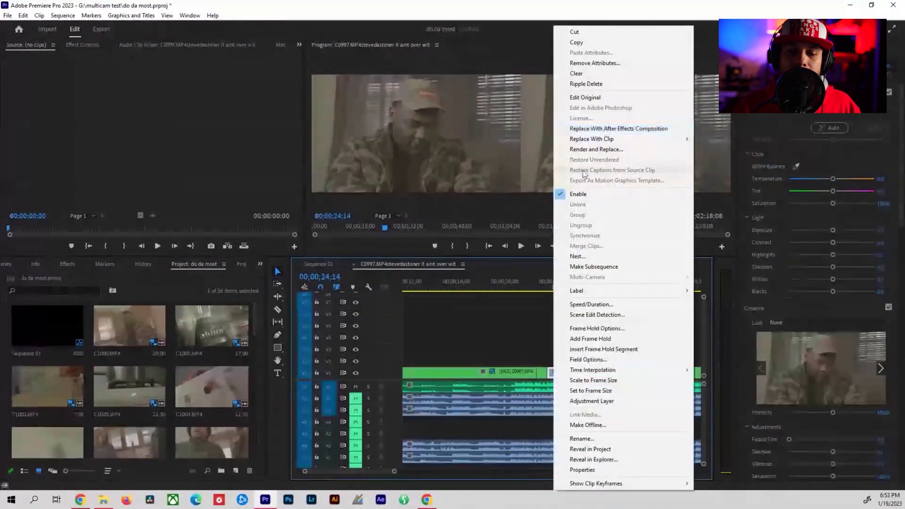
left_click(525, 323)
left_click(553, 374)
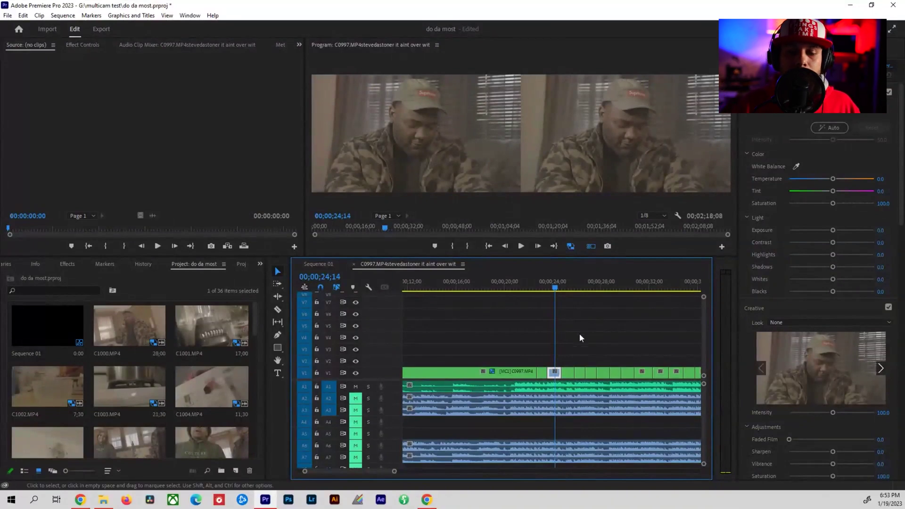
left_click(566, 289)
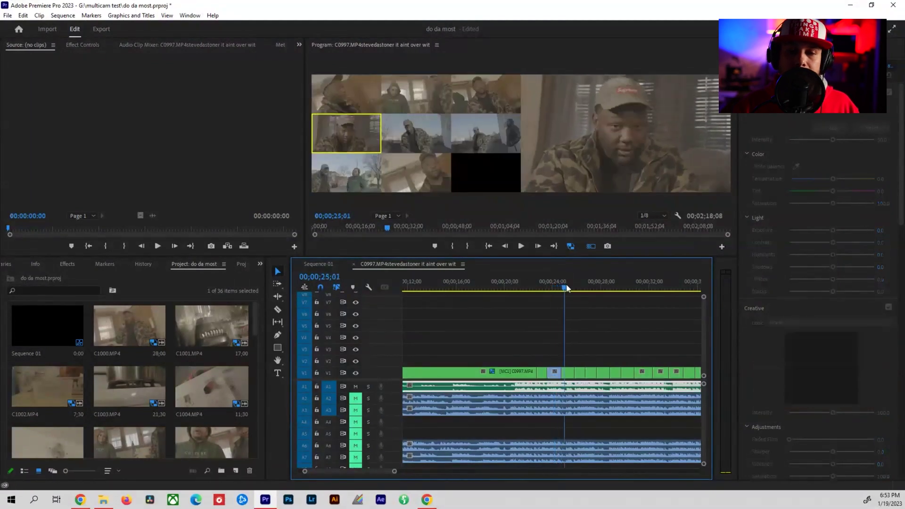
left_click_drag(567, 288, 571, 288)
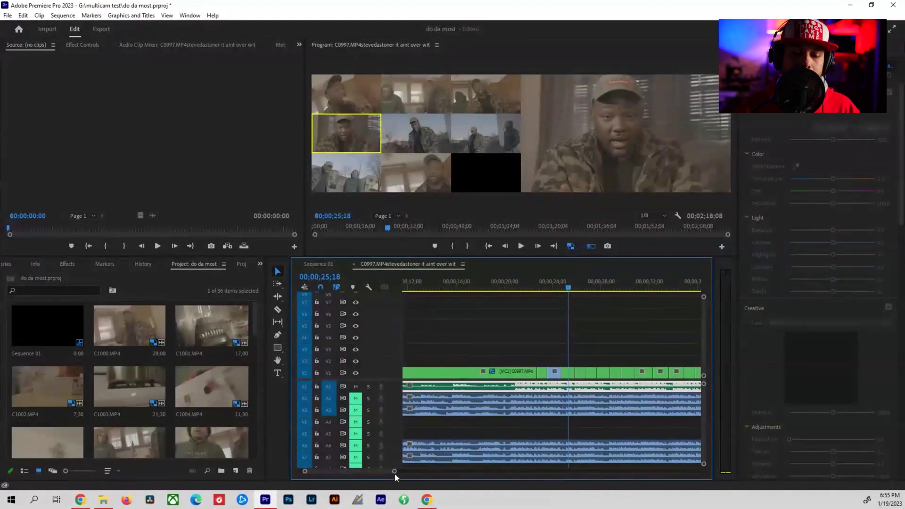
Show the full run of angle cuts on V1 in the timeline.
left_click_drag(394, 472, 426, 474)
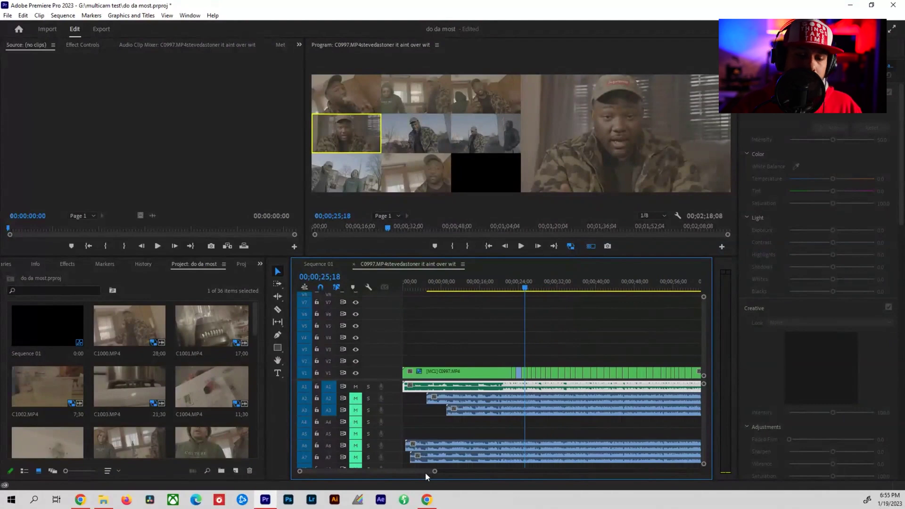
left_click_drag(434, 472, 452, 473)
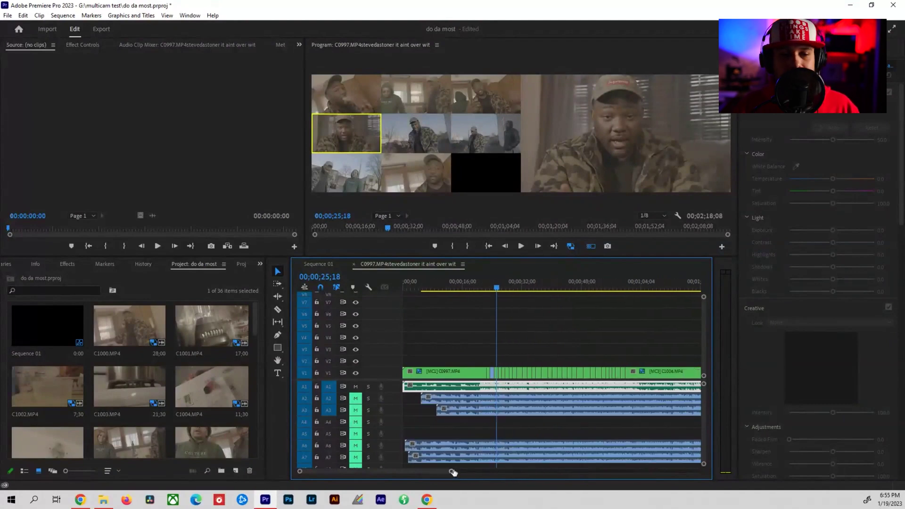